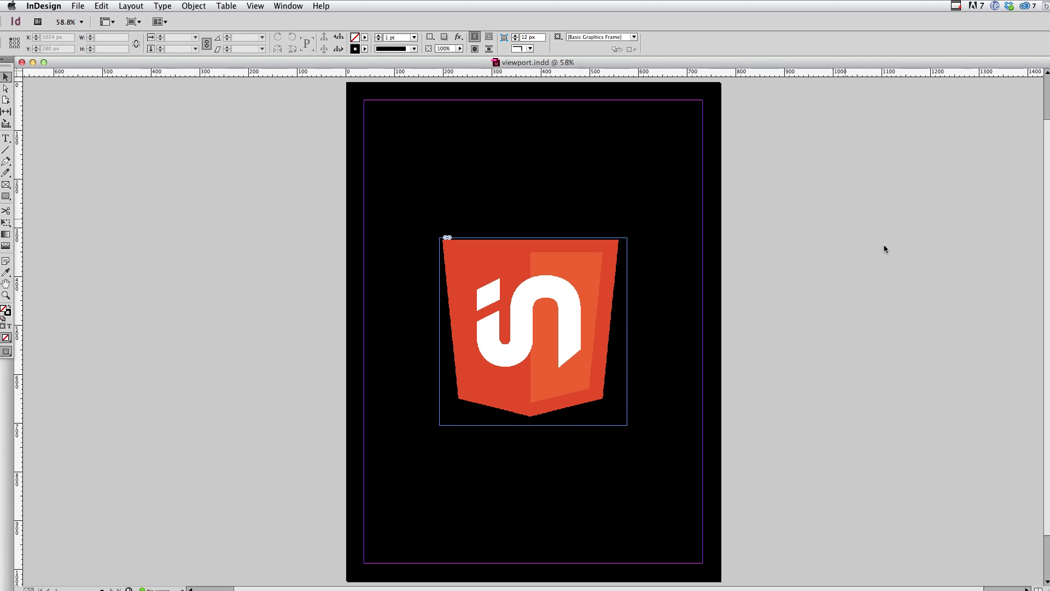
Hide the MAMP window, move the iPhone simulator to the screen's left, and return to InDesign
key("super+Tab")
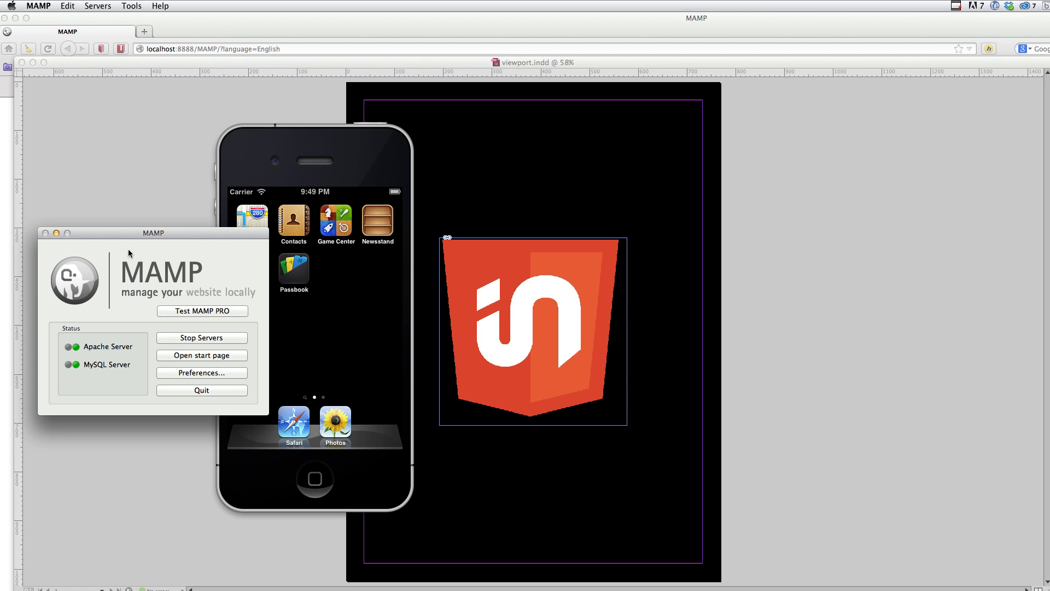
key("super+h")
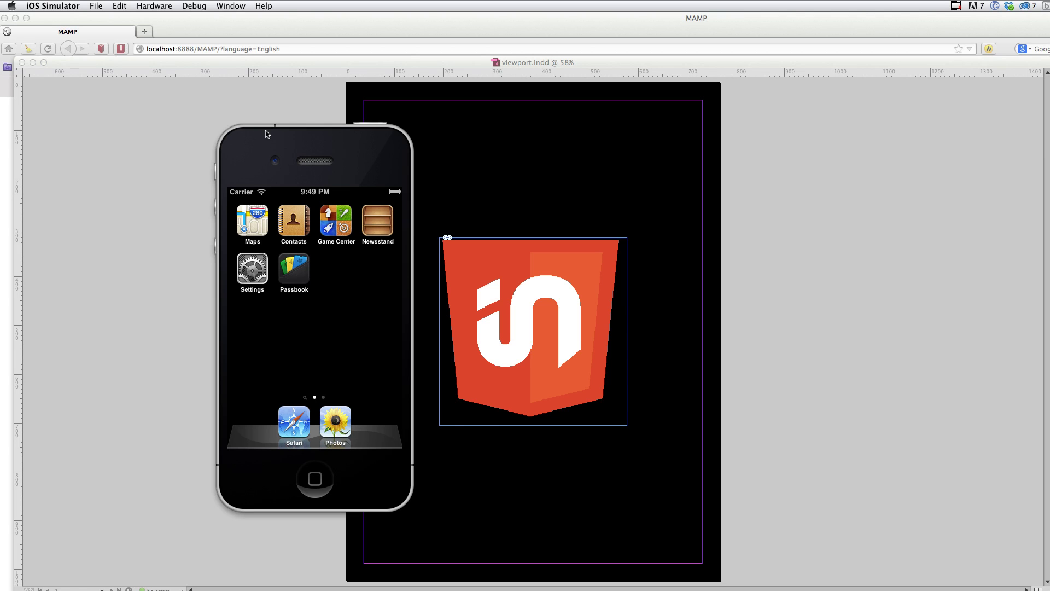
left_click_drag(325, 144, 227, 158)
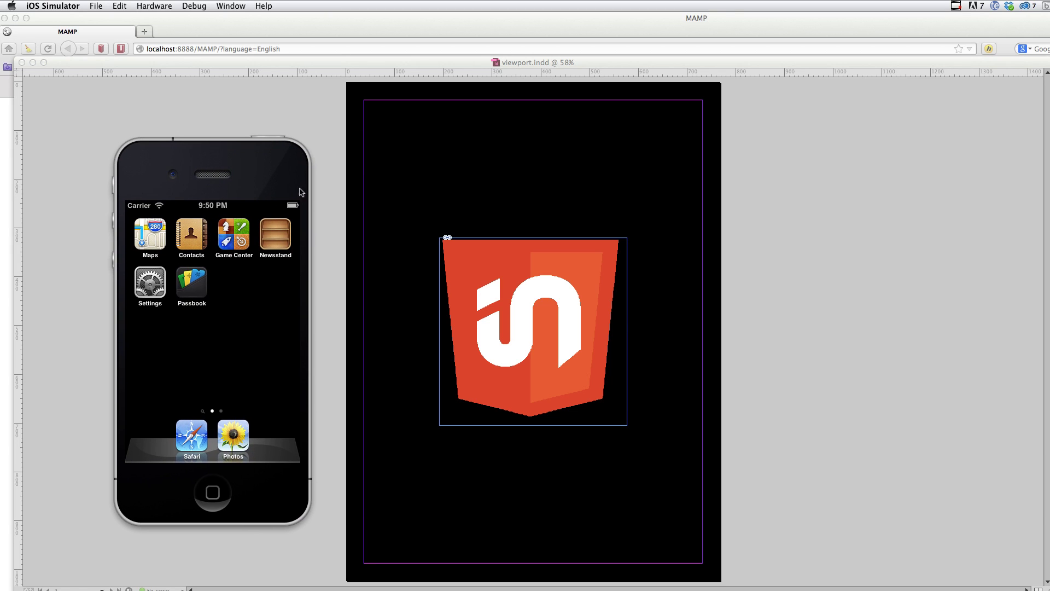
left_click(339, 375)
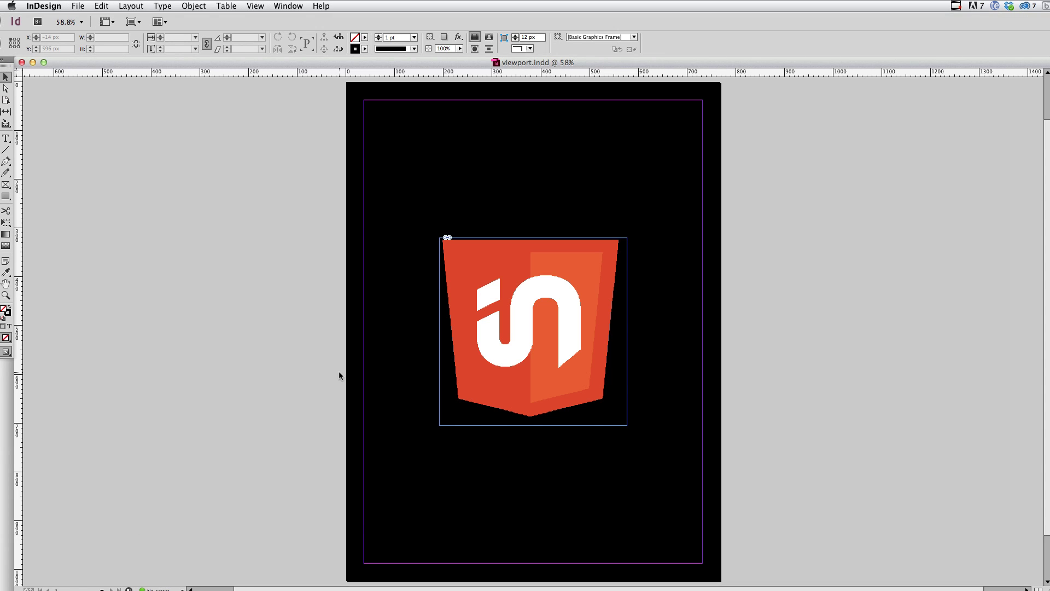
Open the in5 HTML5 export dialog for viewport and review the Page Format choices, currently Slider (Horizontal)
left_click(78, 7)
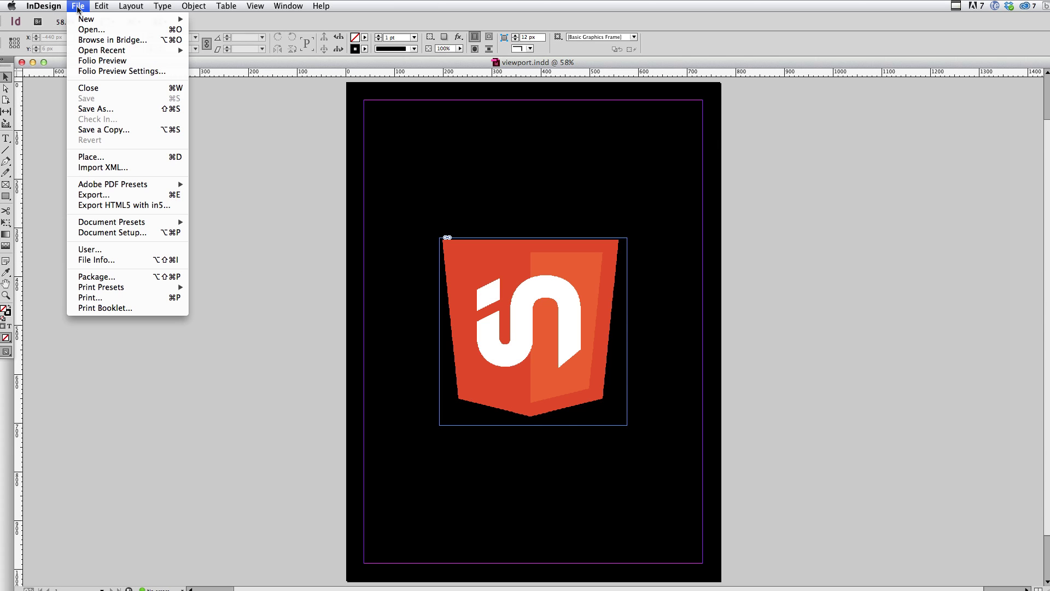
left_click(135, 210)
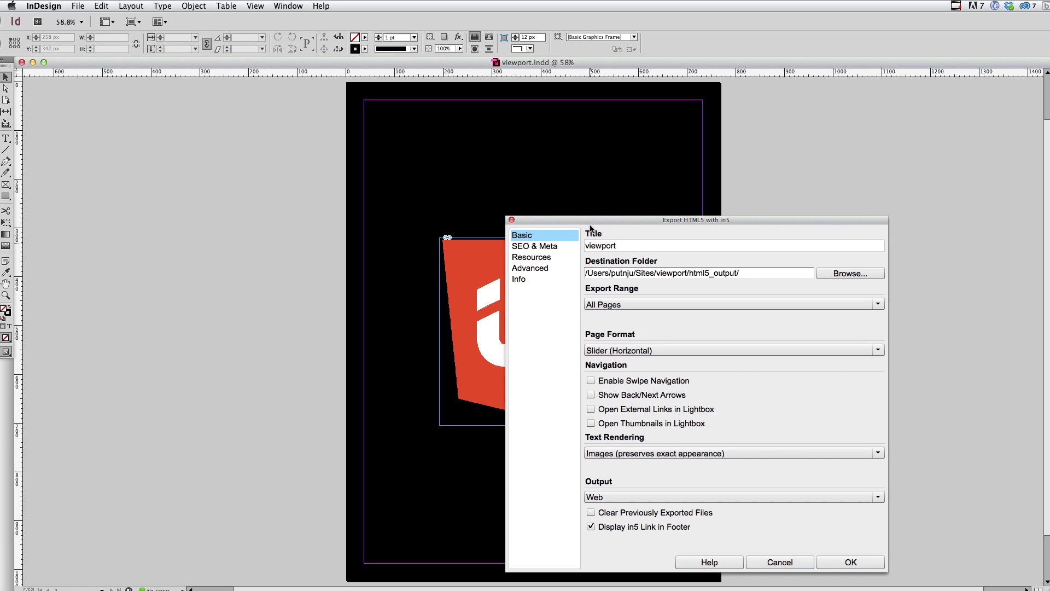
left_click_drag(588, 223, 452, 108)
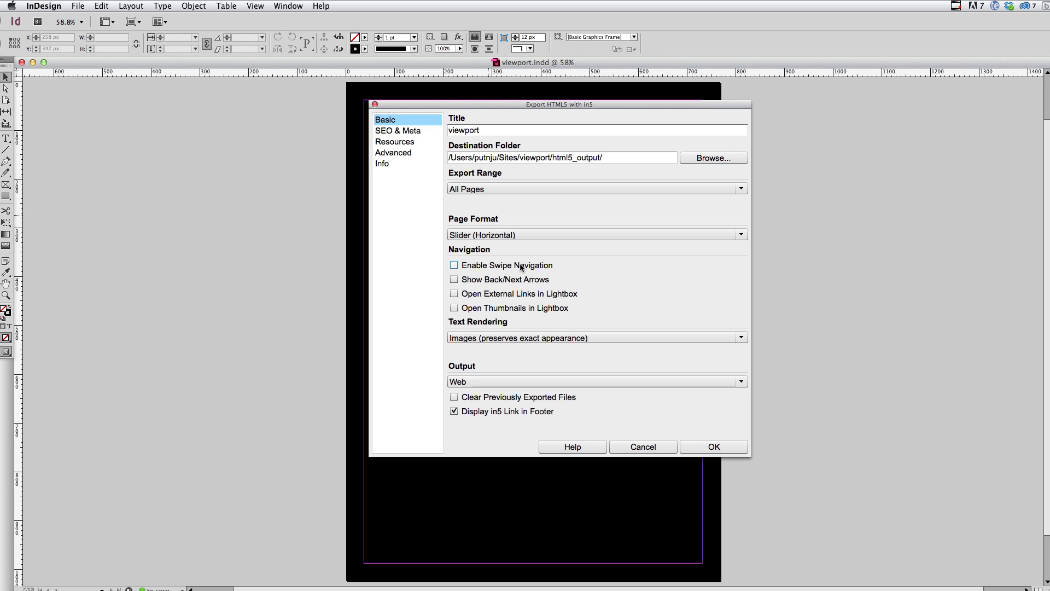
left_click(428, 164)
left_click(413, 153)
left_click(494, 234)
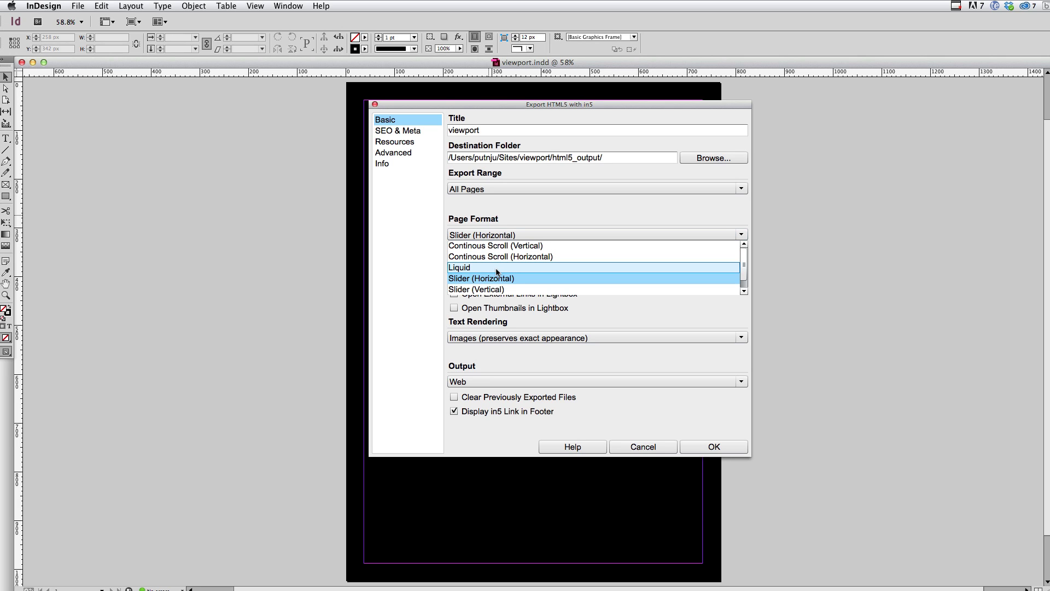
Cancel the in5 export, then open and close the Liquid Layout panel
left_click(518, 235)
left_click(650, 451)
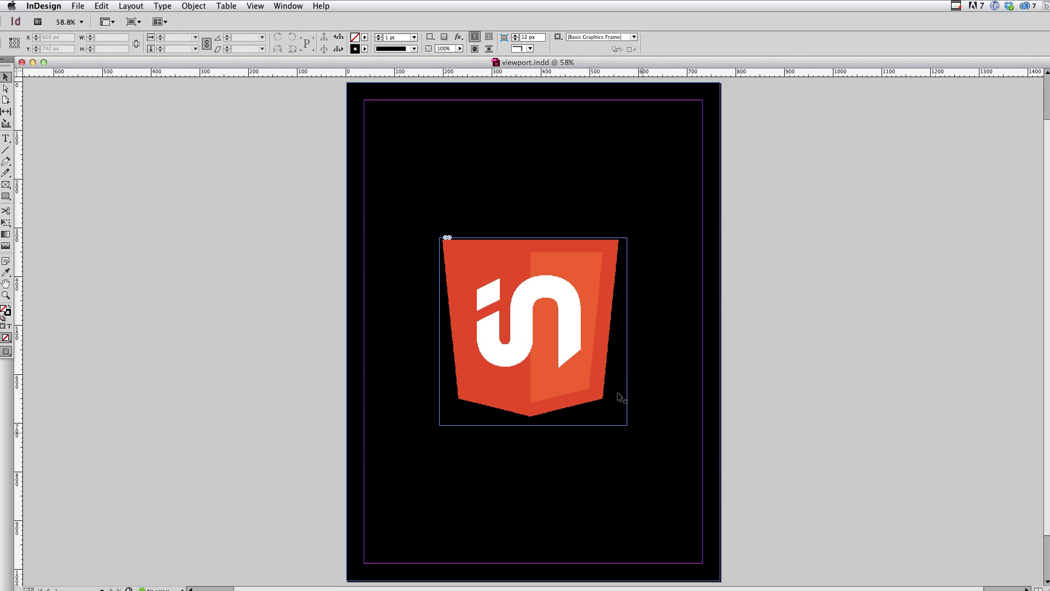
left_click(288, 6)
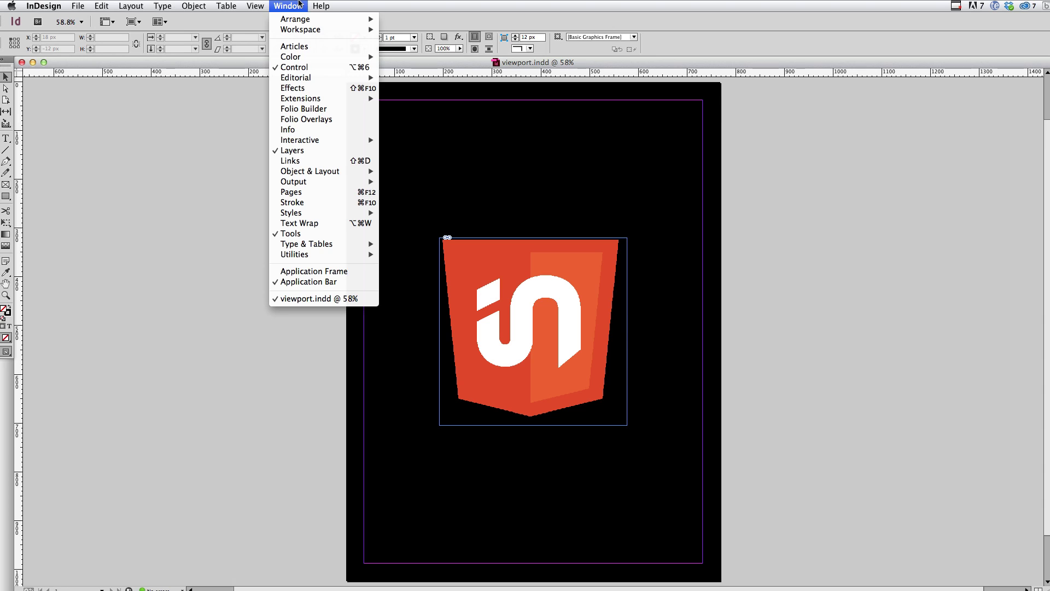
mouse_move(369, 142)
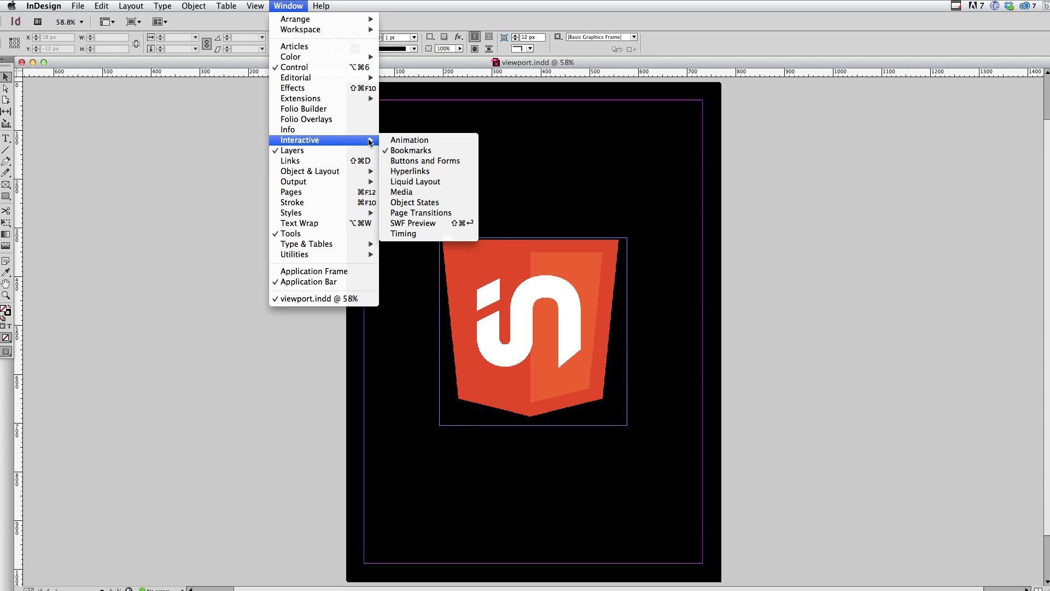
left_click(415, 181)
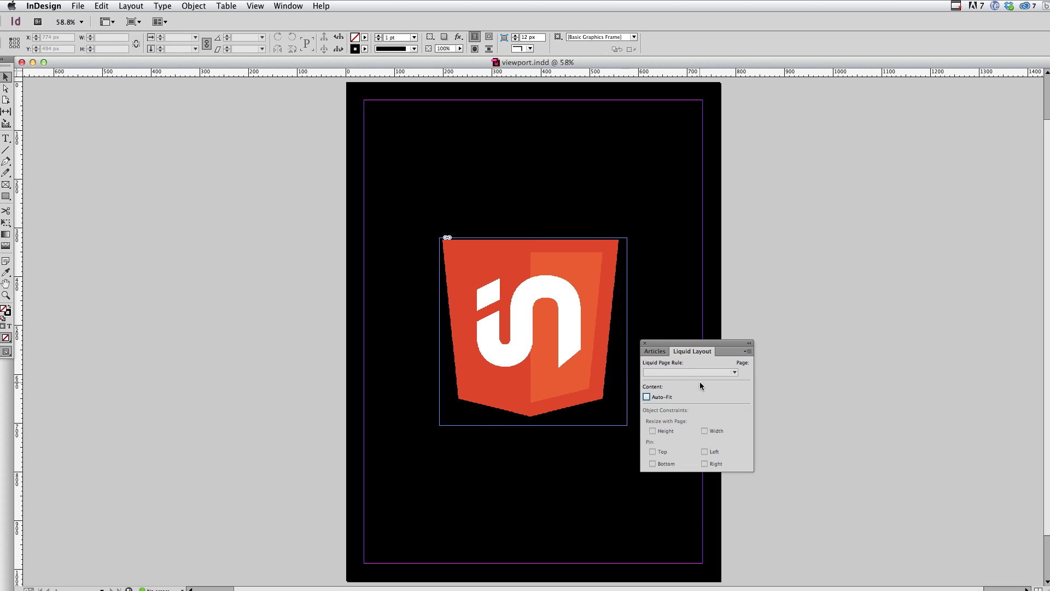
left_click(645, 343)
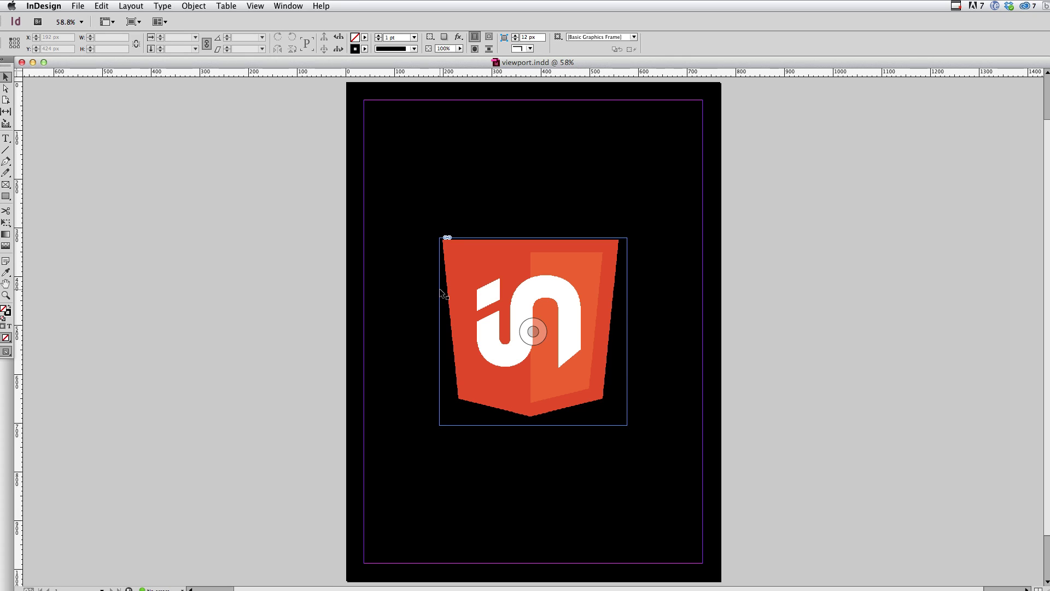
left_click(79, 6)
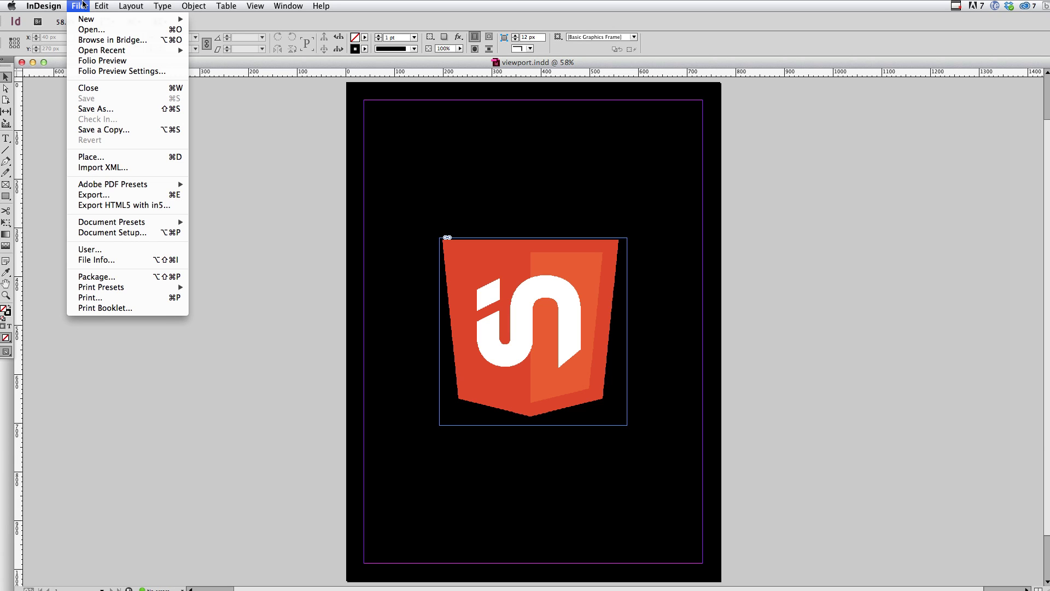
left_click(133, 206)
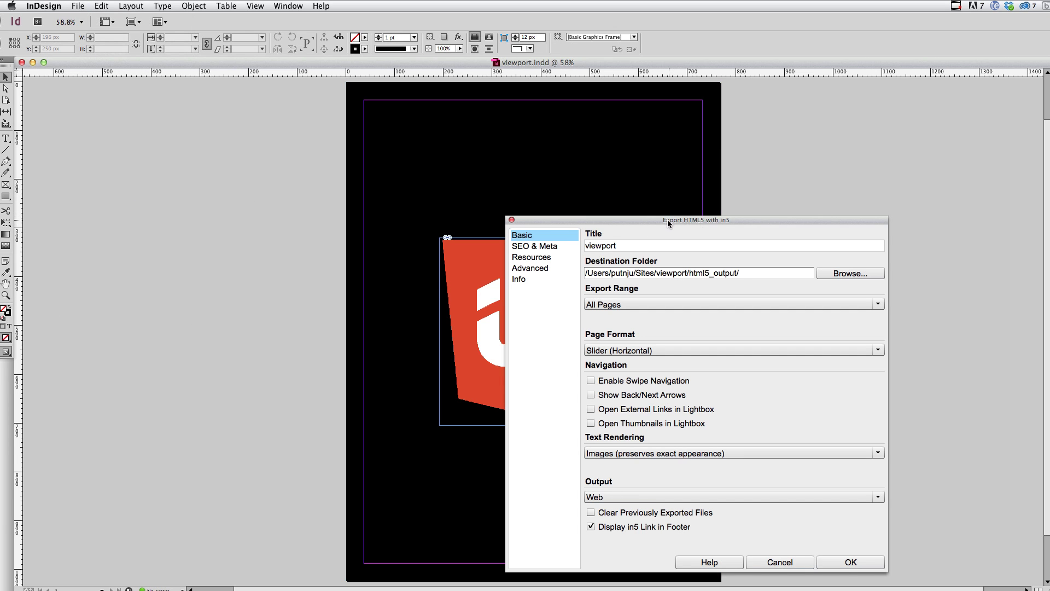
left_click_drag(667, 219, 573, 116)
left_click(449, 166)
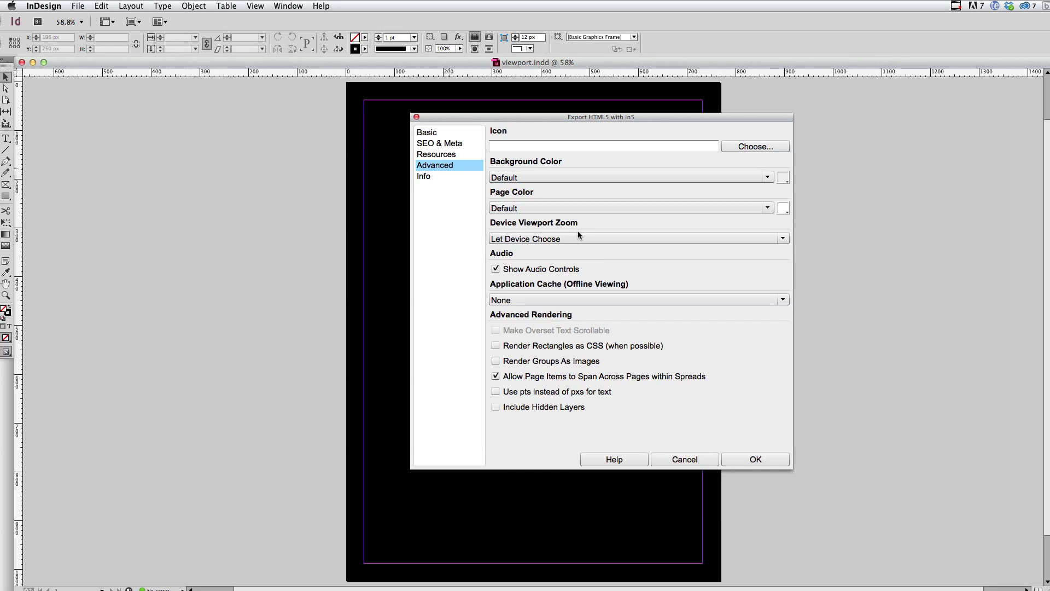
left_click(679, 458)
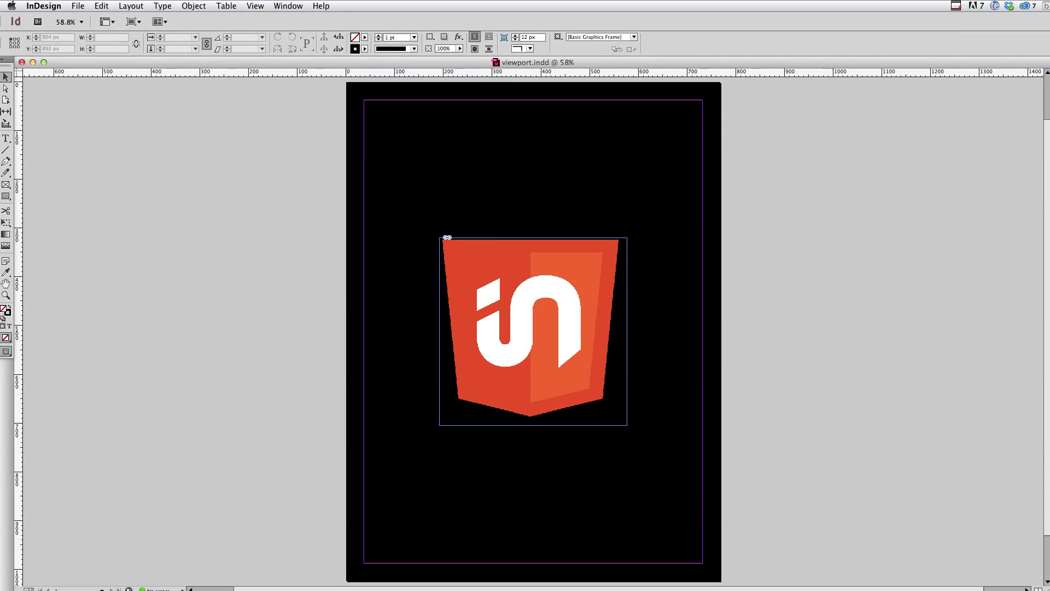
Load the exported viewport page from localhost:8888 in the iPhone's Safari
key("super+Tab")
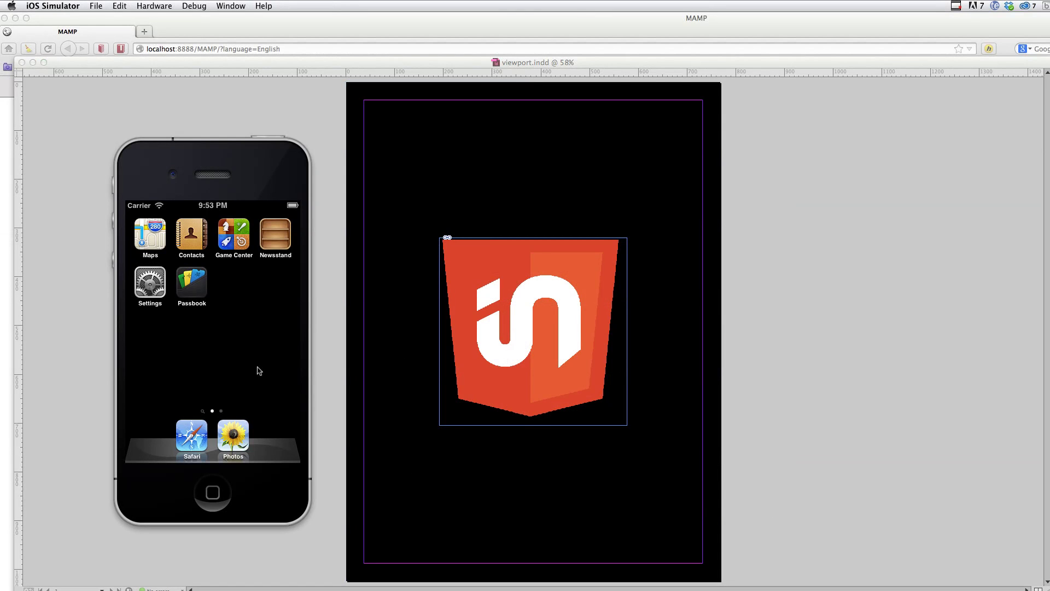
left_click(196, 438)
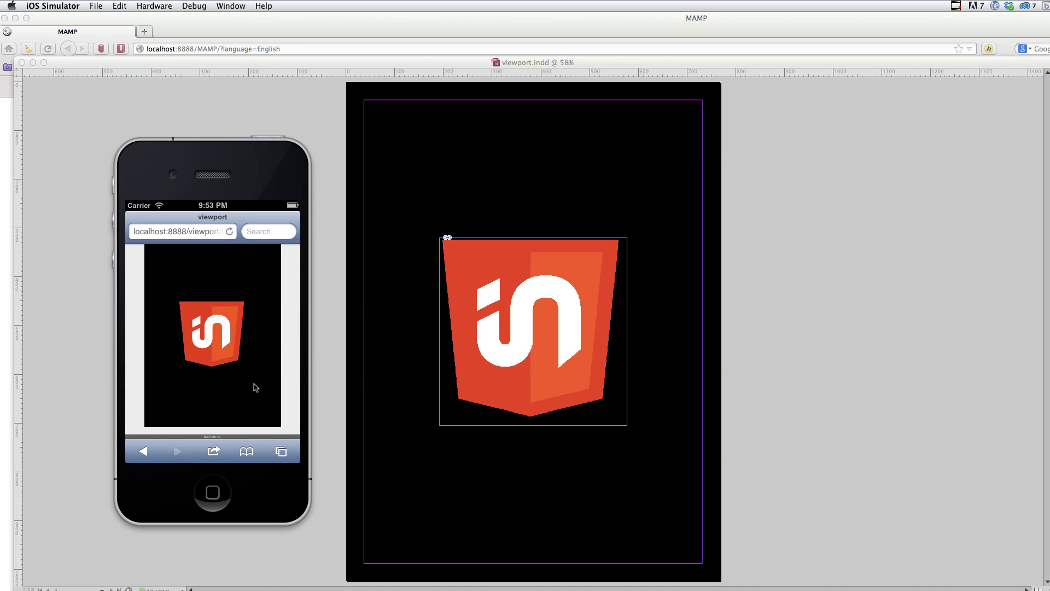
In the in5 export's Advanced options, set Device Viewport Zoom to Zoom to Device Width and confirm
left_click(202, 122)
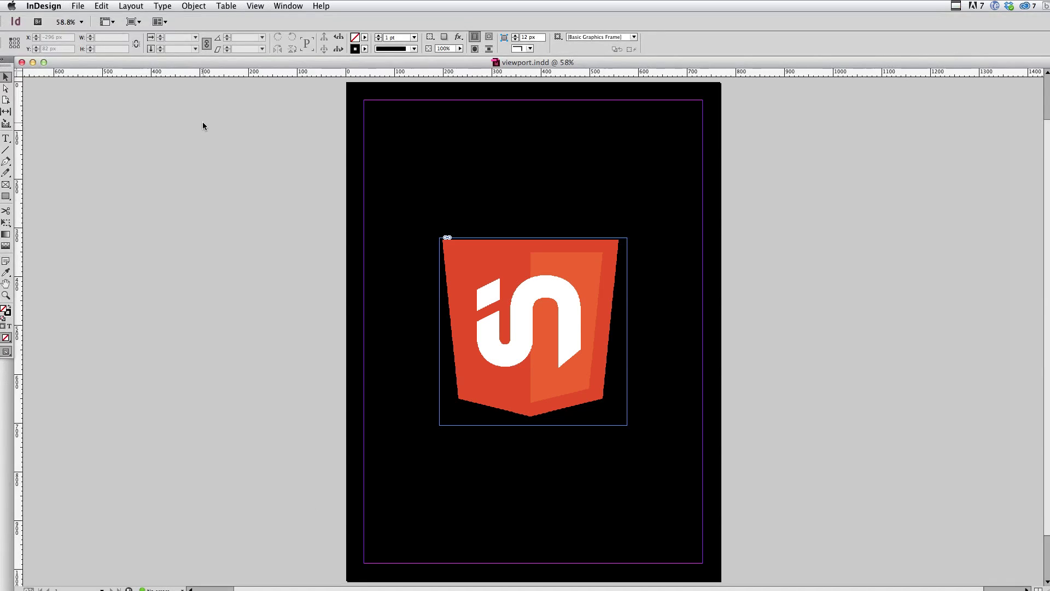
left_click(76, 6)
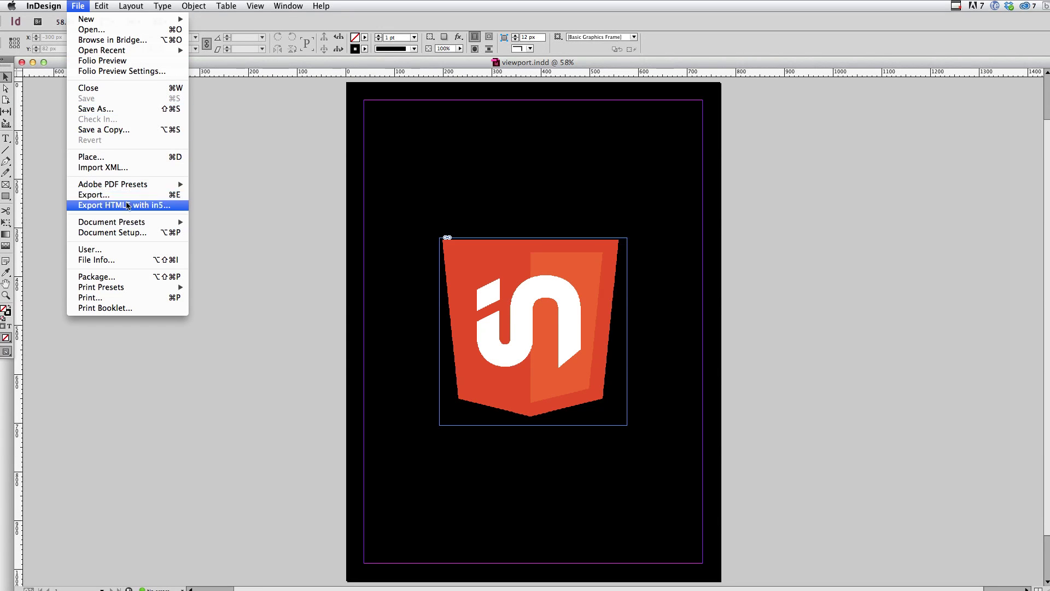
left_click(129, 204)
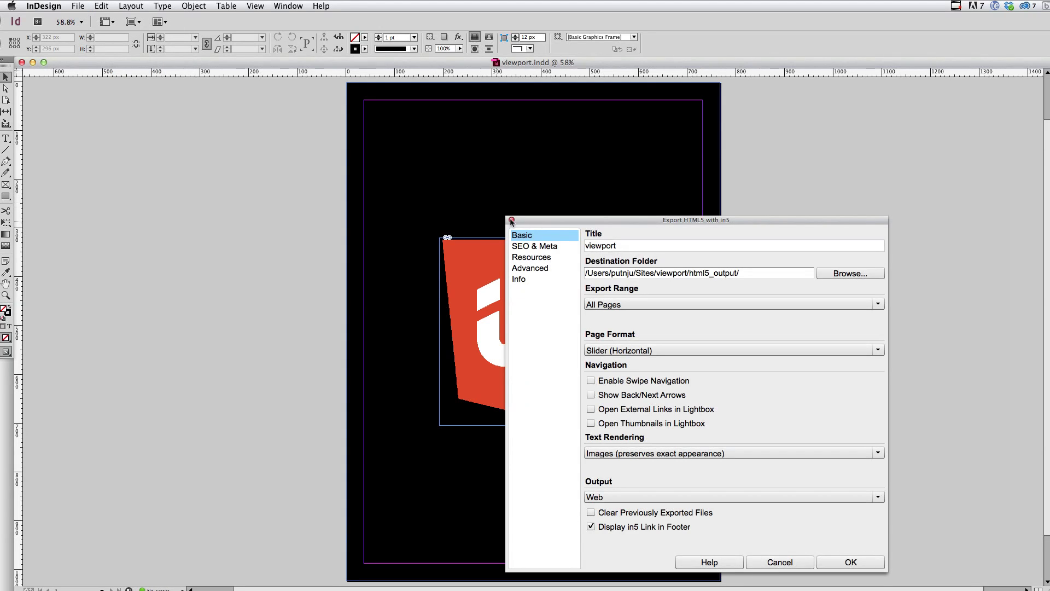
left_click_drag(553, 220, 435, 115)
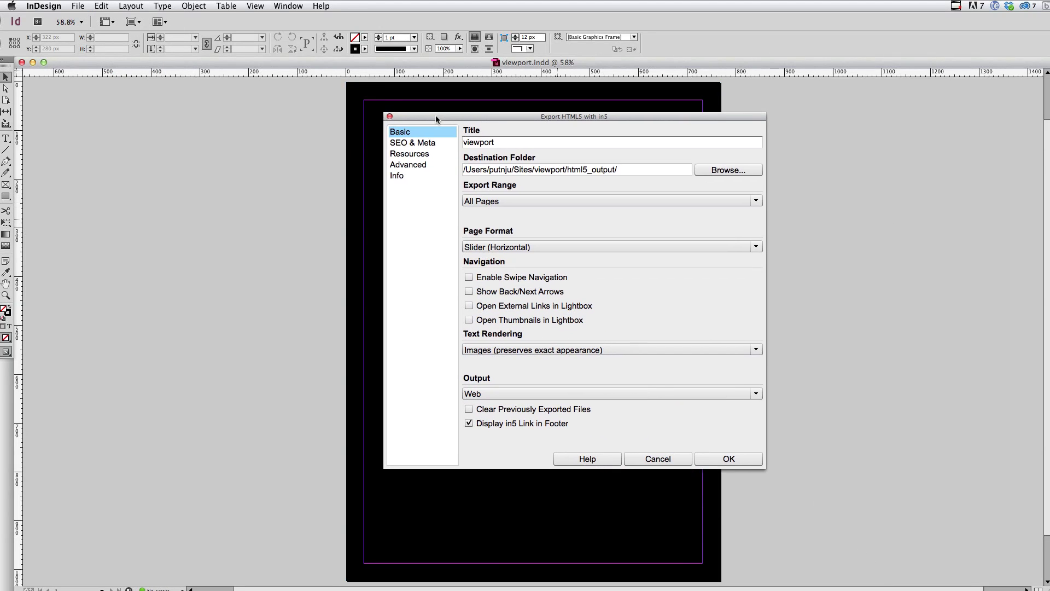
left_click(401, 164)
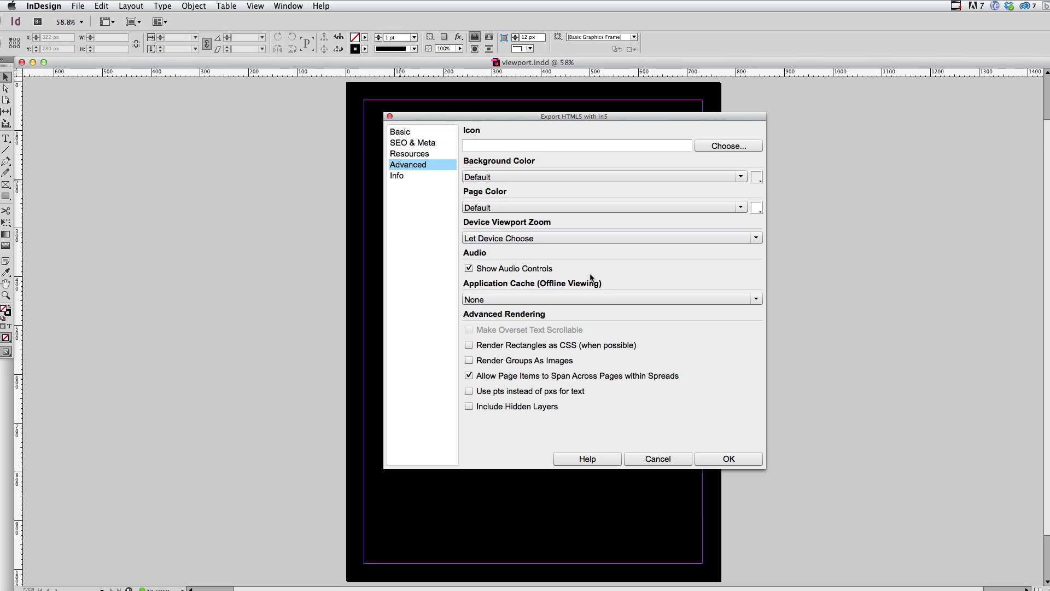
left_click(558, 243)
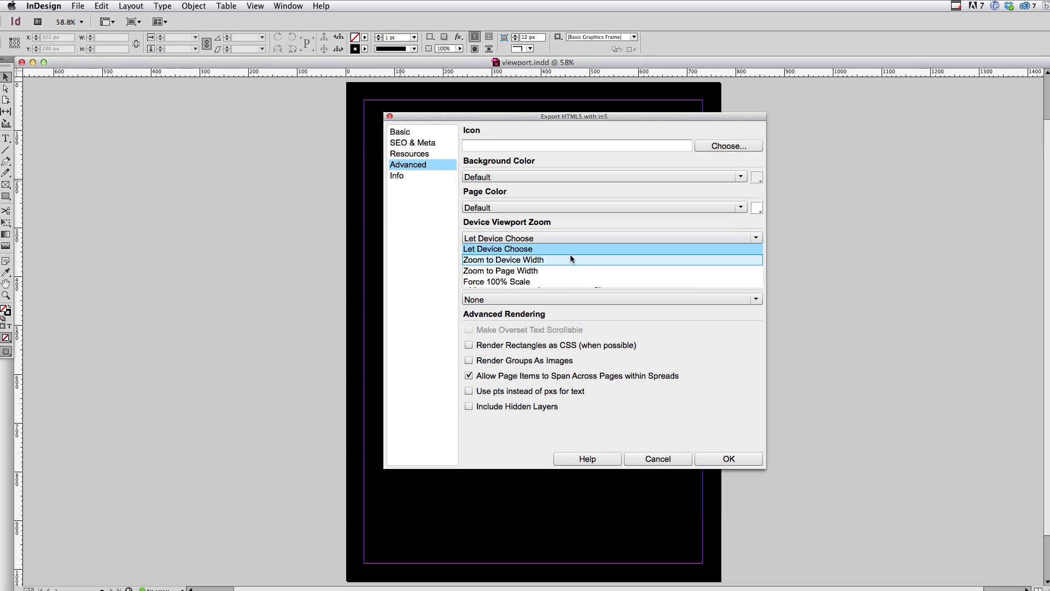
left_click(570, 259)
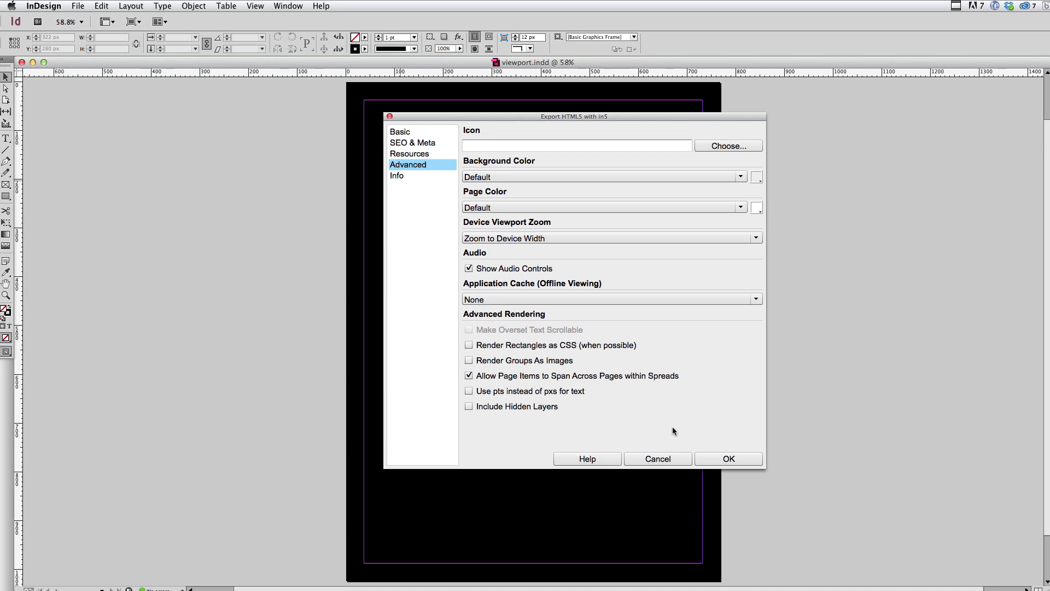
left_click(729, 461)
Export with Zoom to Device Width and reload iPhone Safari to show the logo filling the width
left_click(729, 462)
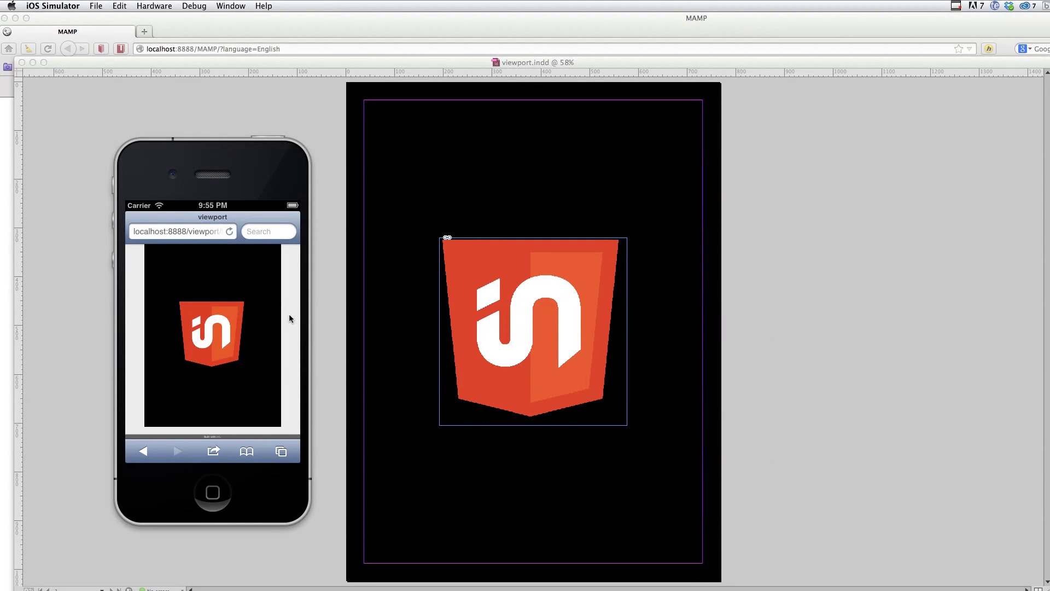
left_click(230, 230)
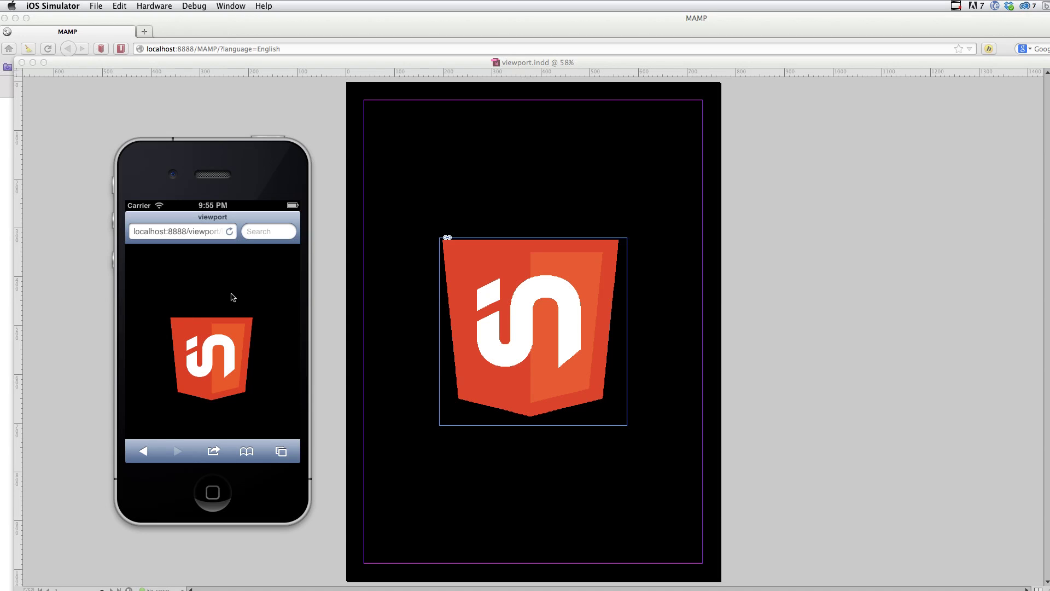
Scroll the device-width viewport page in iPhone Safari to inspect the centered in5 logo
left_click_drag(263, 399, 265, 326)
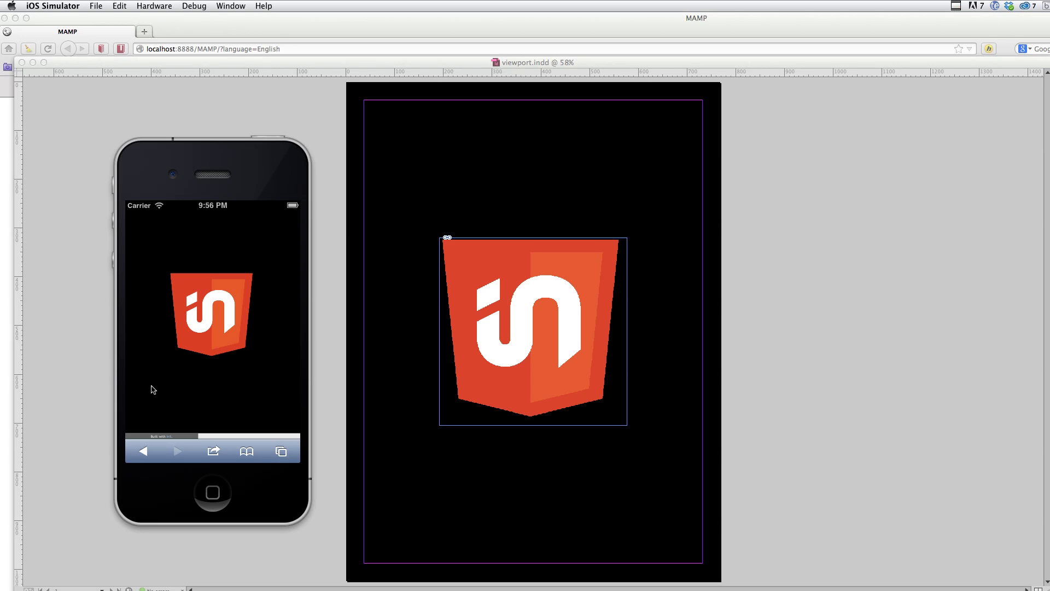
Re-export the logo page with in5 using Advanced Device Viewport Zoom set to Zoom to Page Width
left_click(92, 366)
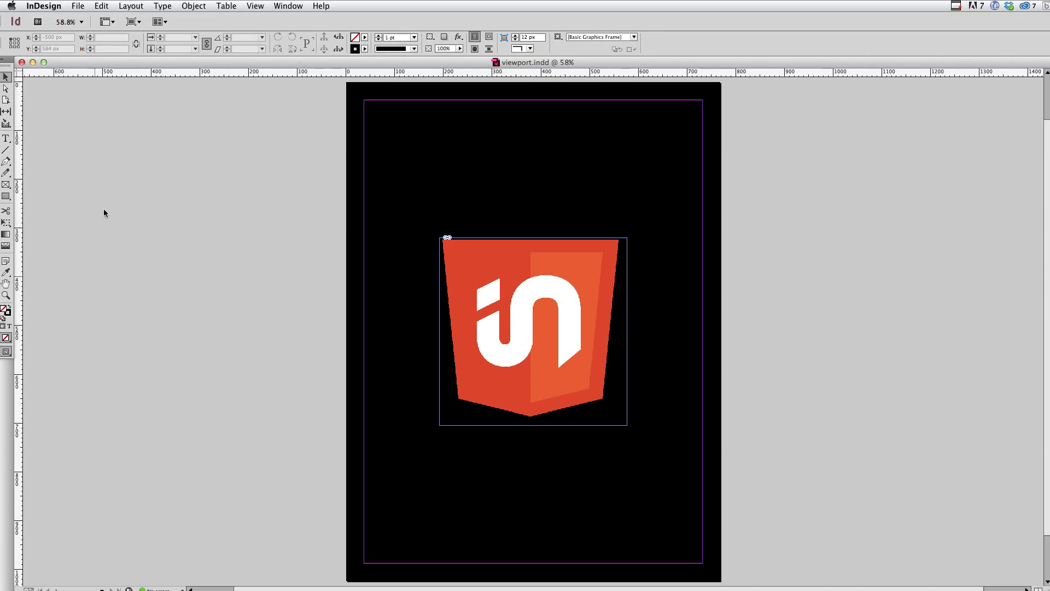
left_click(80, 6)
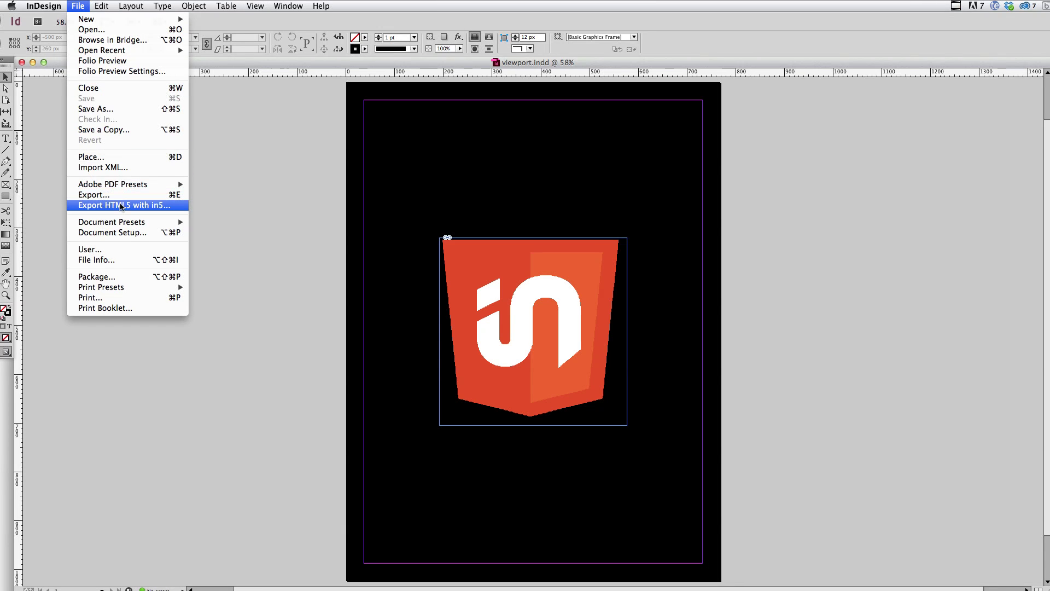
left_click(121, 205)
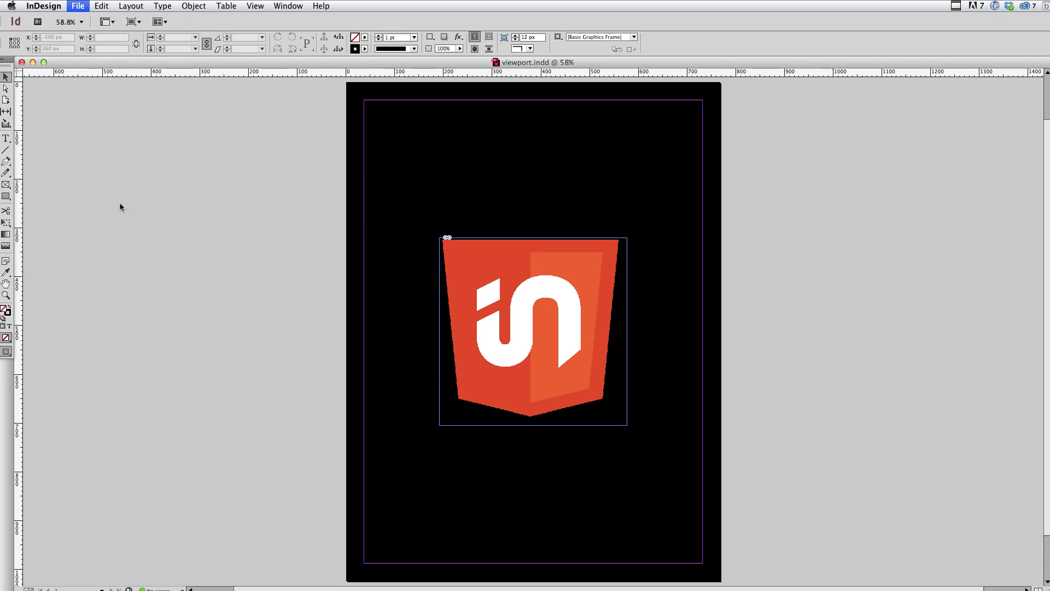
left_click_drag(651, 219, 516, 126)
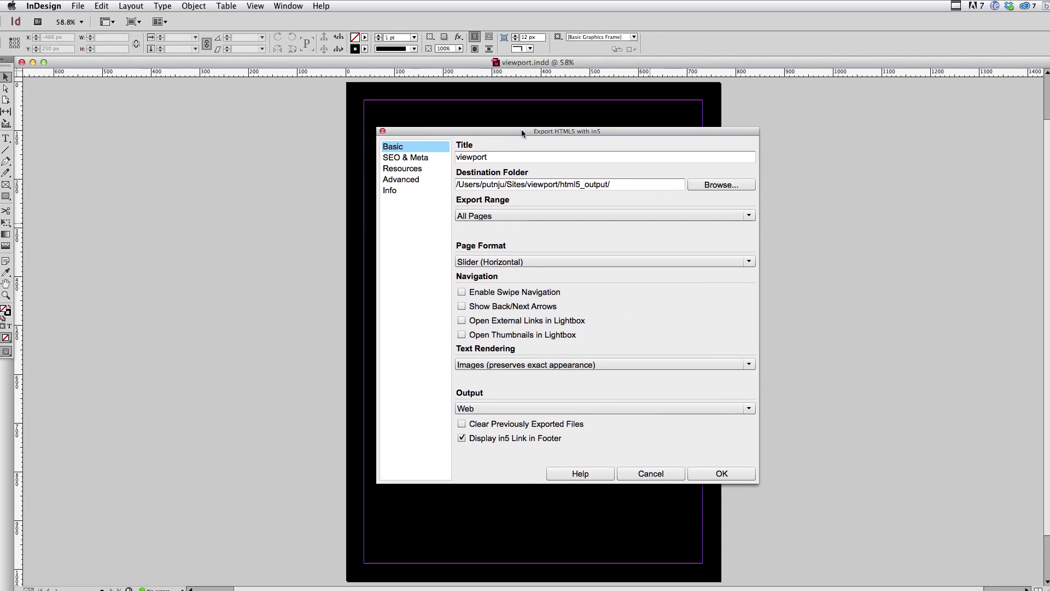
left_click(418, 173)
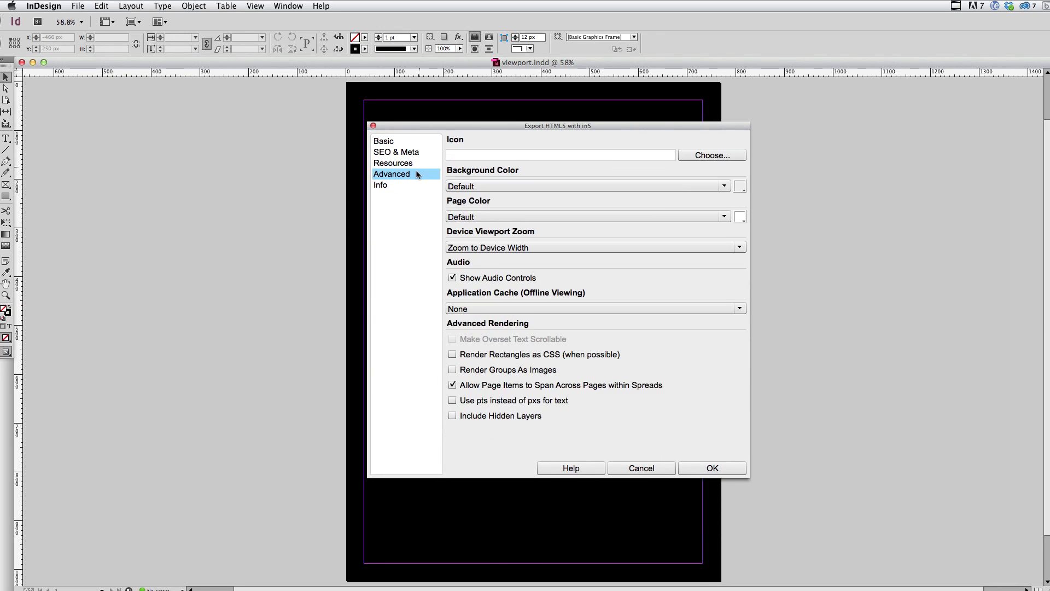
left_click(531, 248)
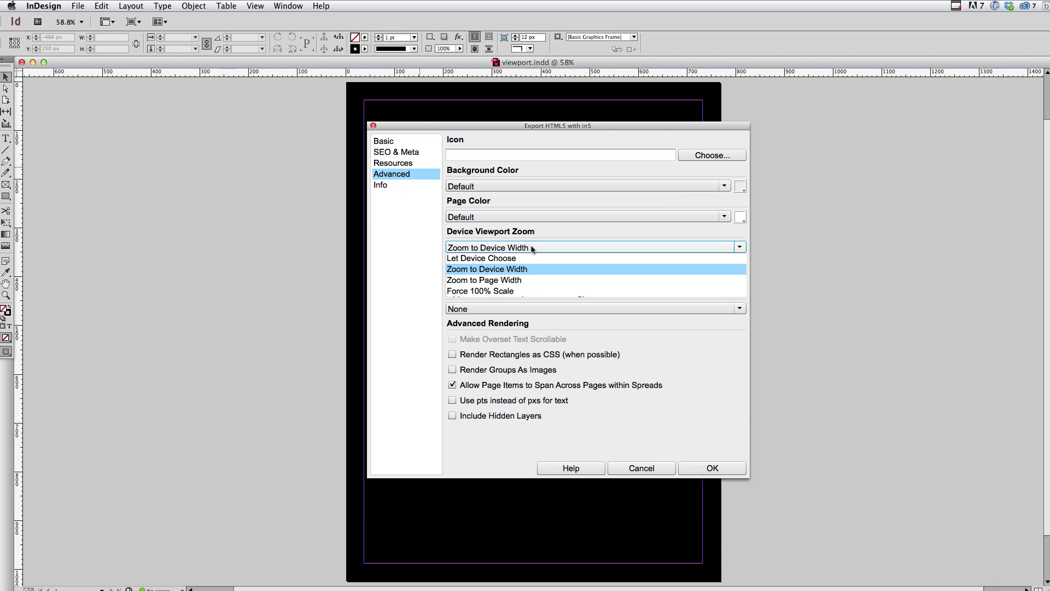
left_click(524, 280)
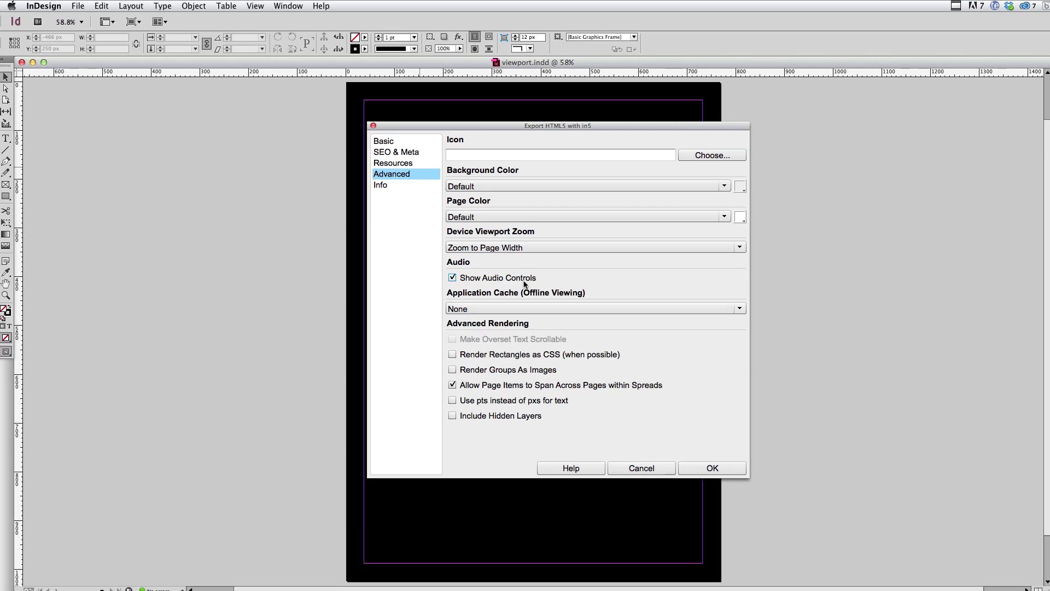
left_click(691, 464)
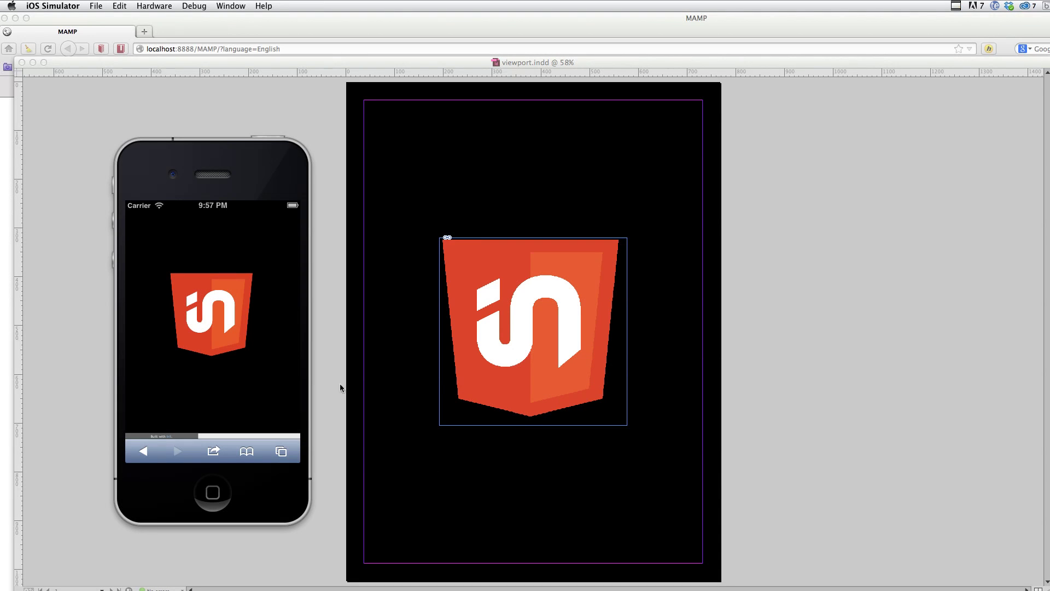
Reload the viewport page in iPhone Safari and scroll to inspect the Zoom to Page Width logo
scroll(244, 275, "up", 5)
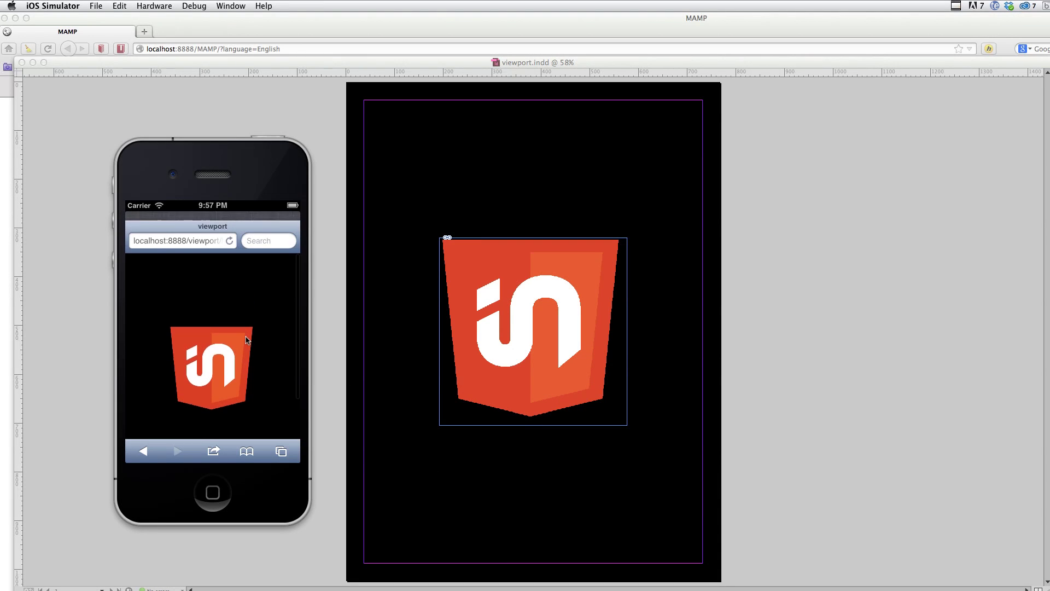
left_click(231, 232)
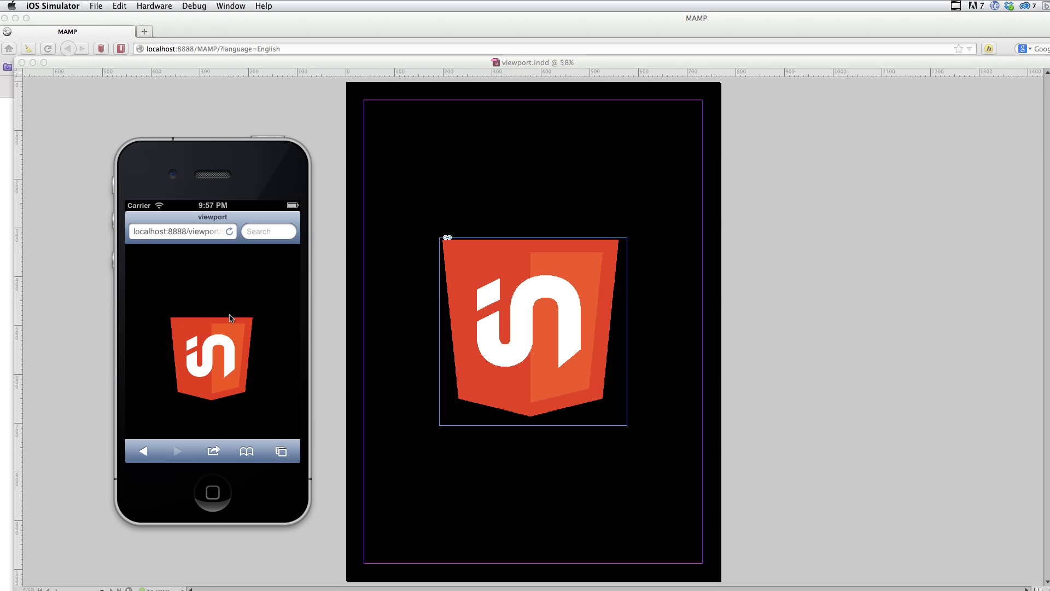
left_click_drag(258, 394, 253, 332)
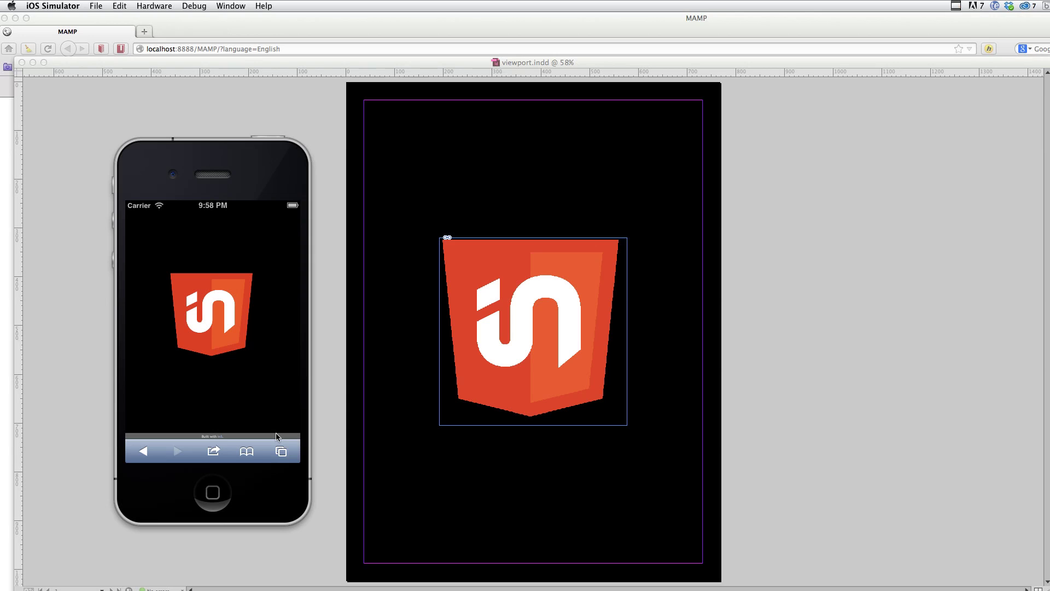
left_click_drag(274, 271, 271, 338)
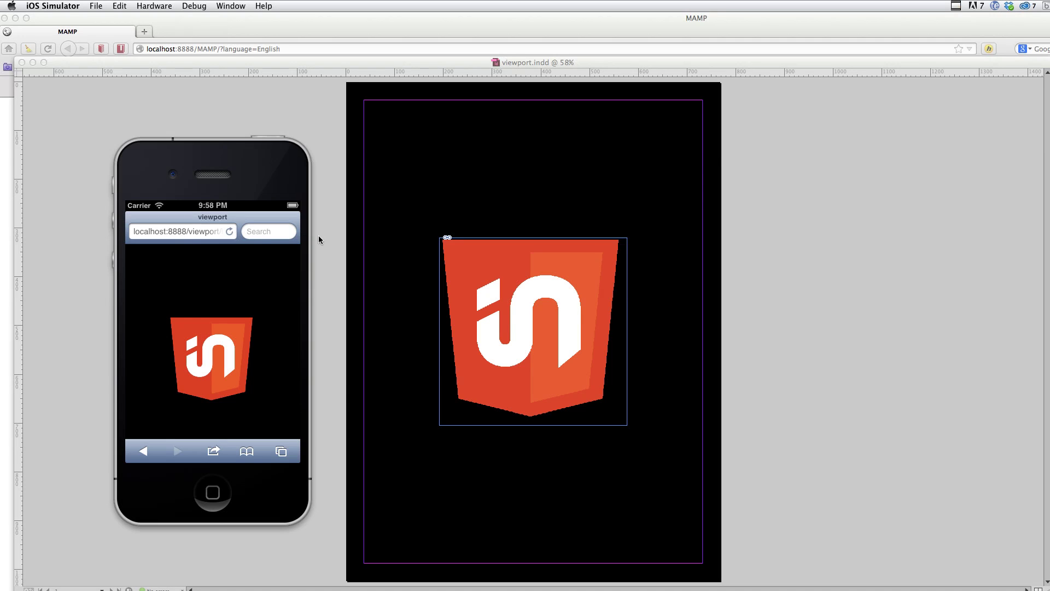
Re-export the logo page with in5 using Advanced Device Viewport Zoom set to Force 100% Scale
left_click(286, 112)
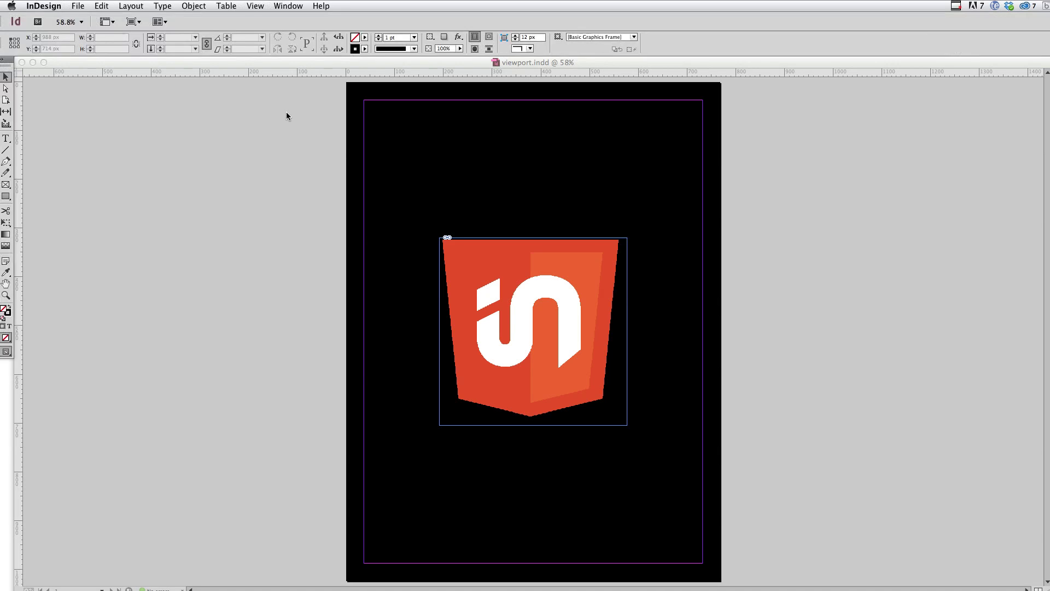
left_click(77, 5)
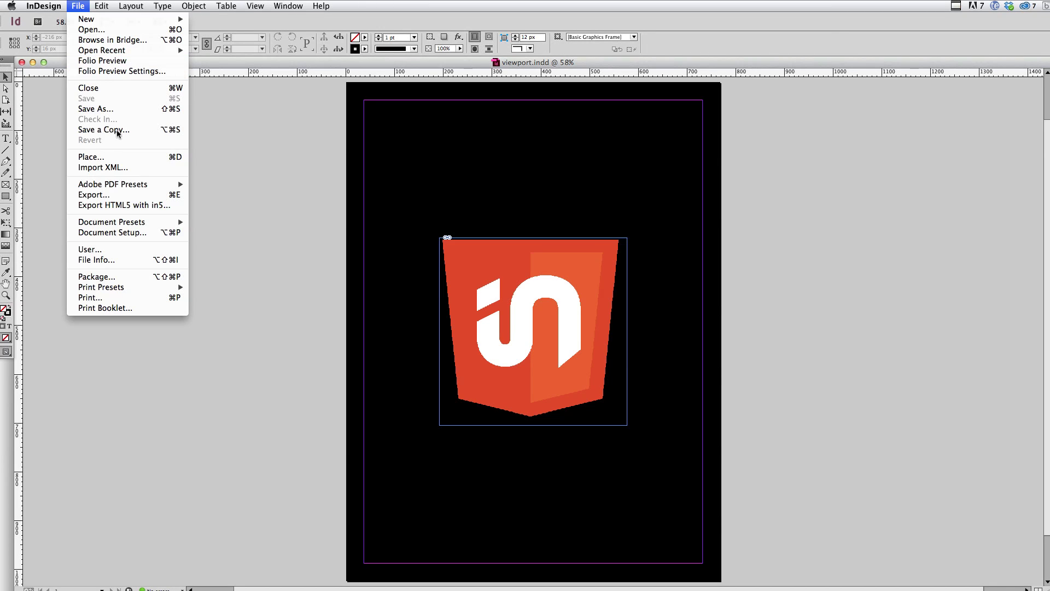
left_click(123, 205)
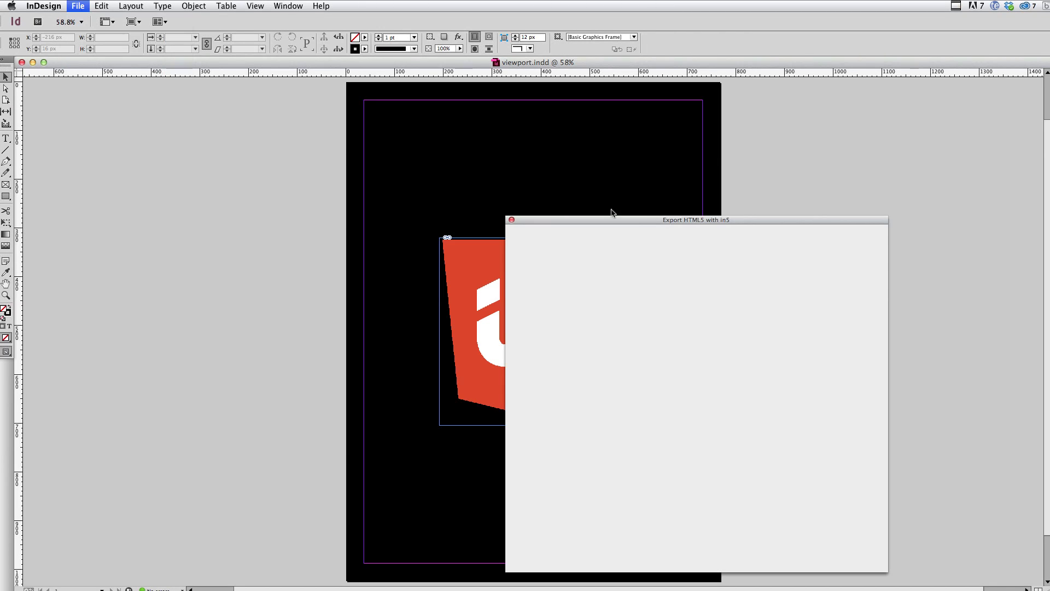
left_click_drag(642, 219, 477, 125)
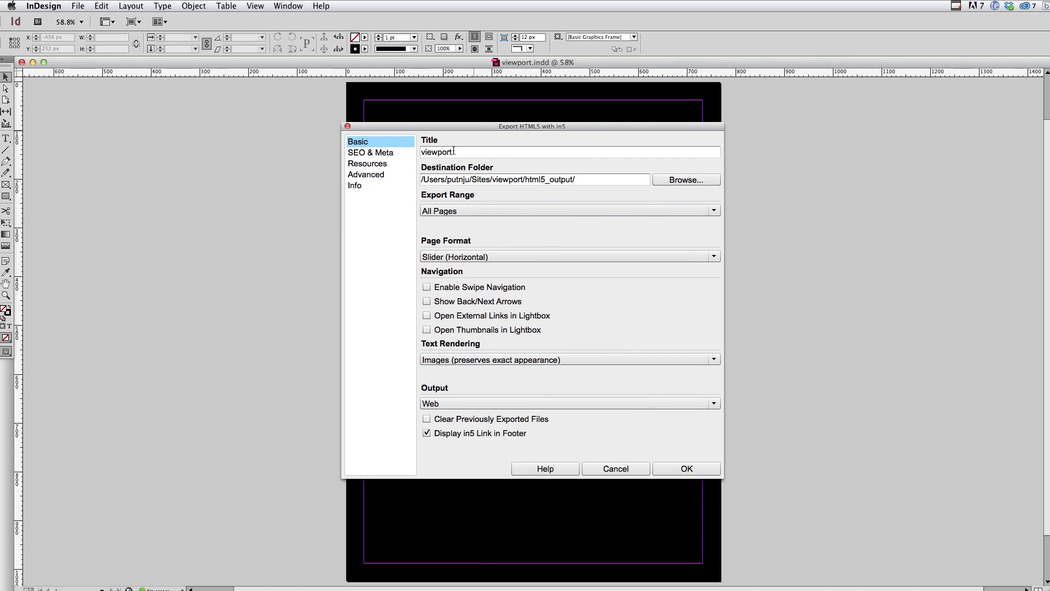
left_click(393, 174)
left_click(553, 246)
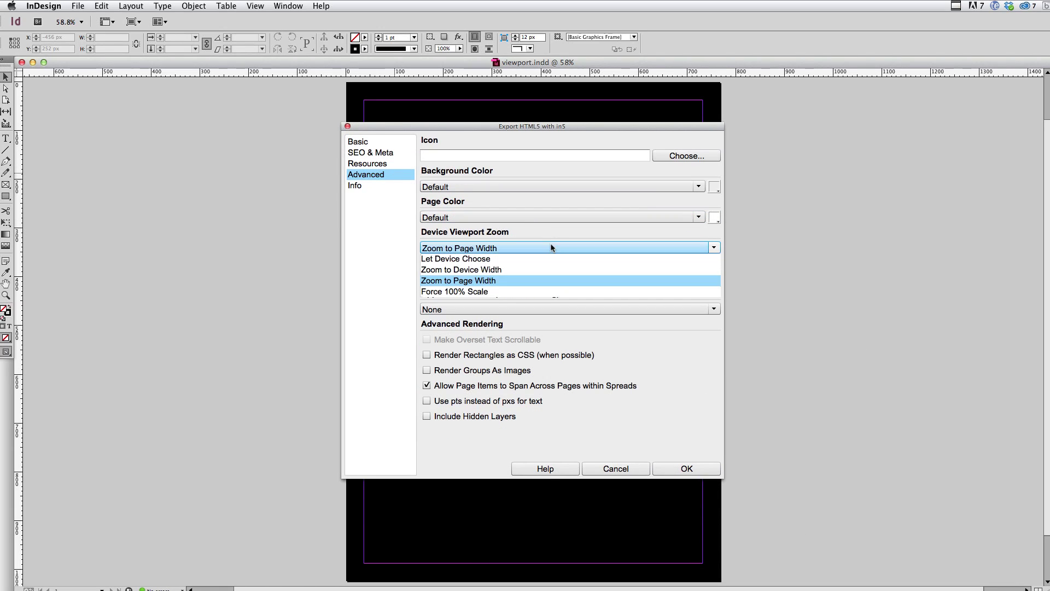
left_click(527, 291)
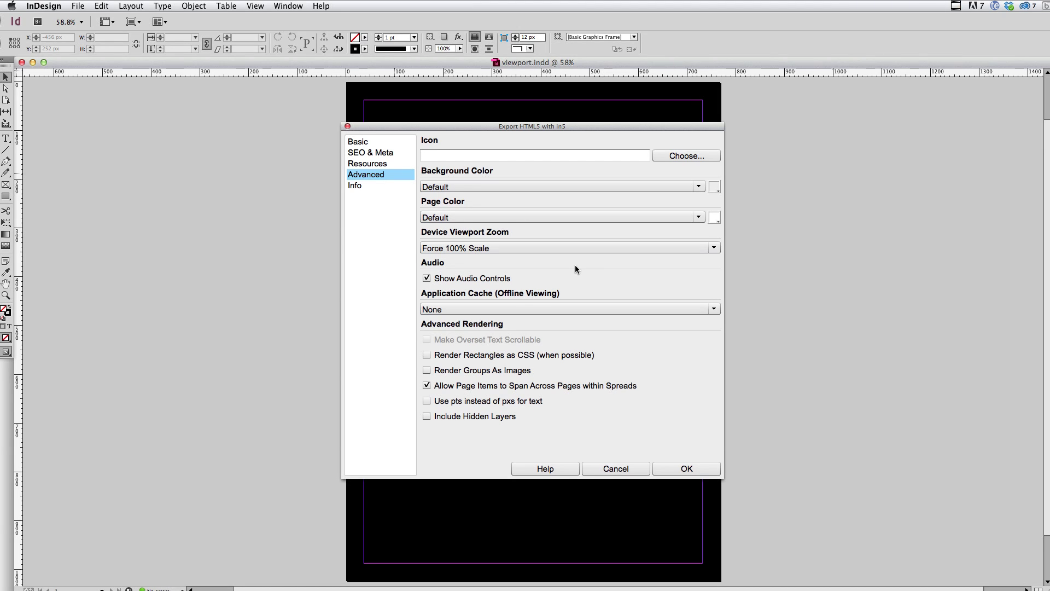
left_click(676, 476)
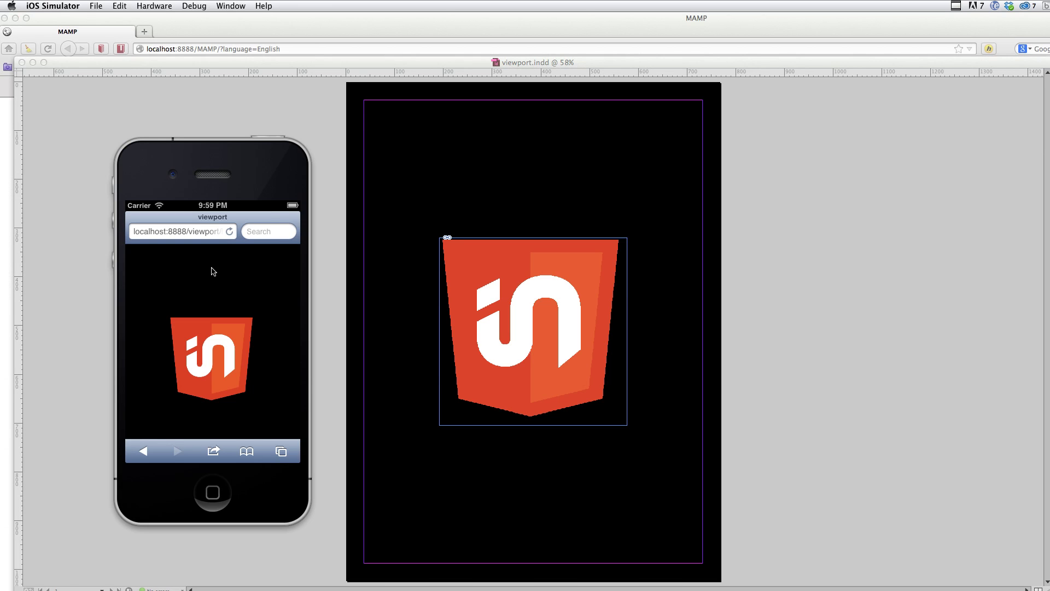
Reload the Force 100% Scale export in iPhone Safari and pan across the full-size, cropped in5 logo
left_click(230, 232)
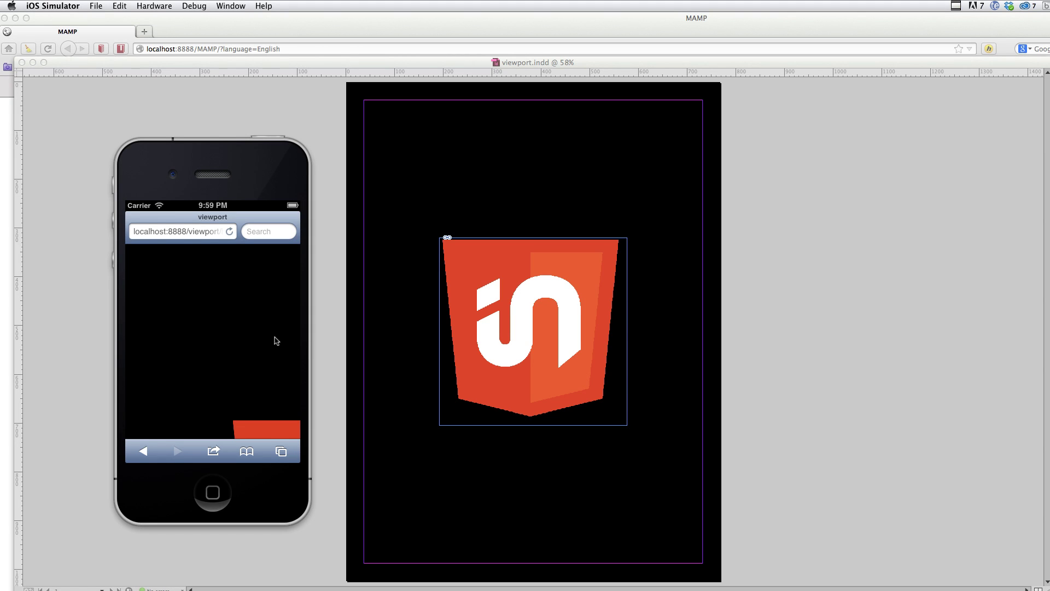
left_click_drag(264, 365, 230, 275)
left_click_drag(252, 366, 206, 303)
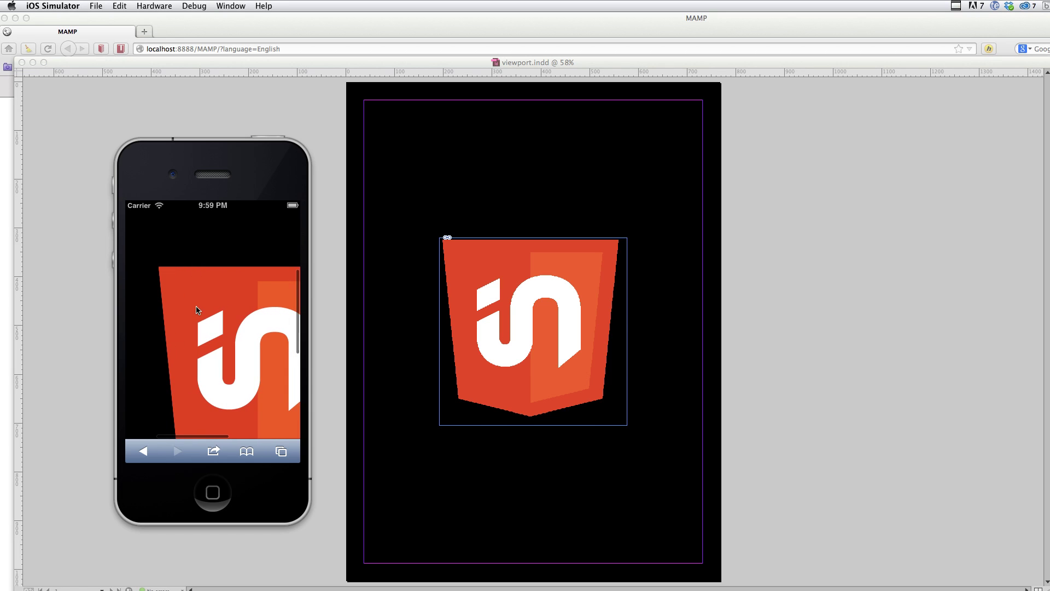
left_click_drag(264, 337, 180, 351)
left_click_drag(265, 370, 216, 346)
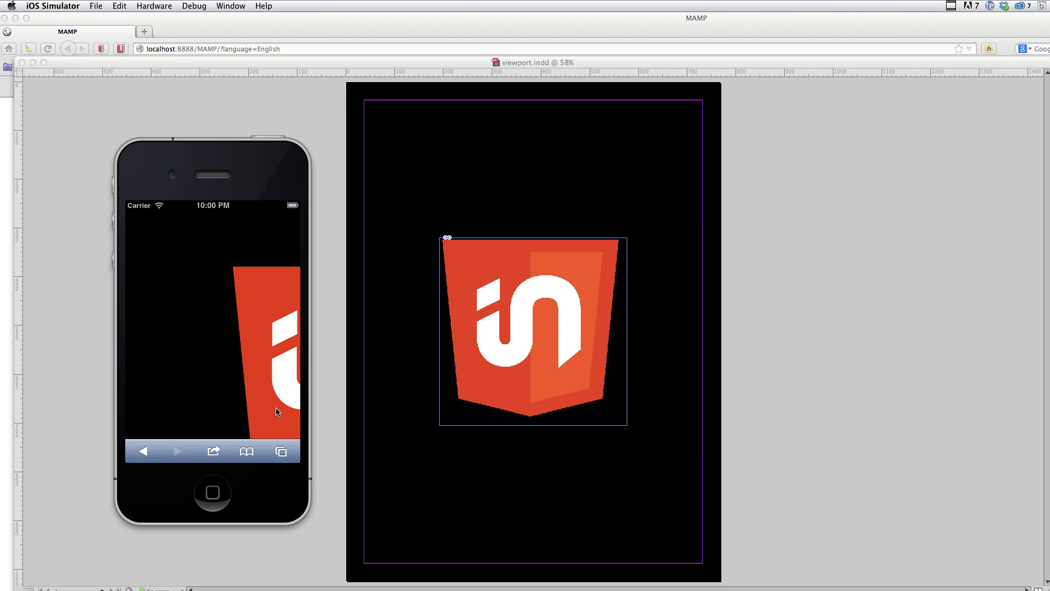
left_click_drag(276, 412, 199, 300)
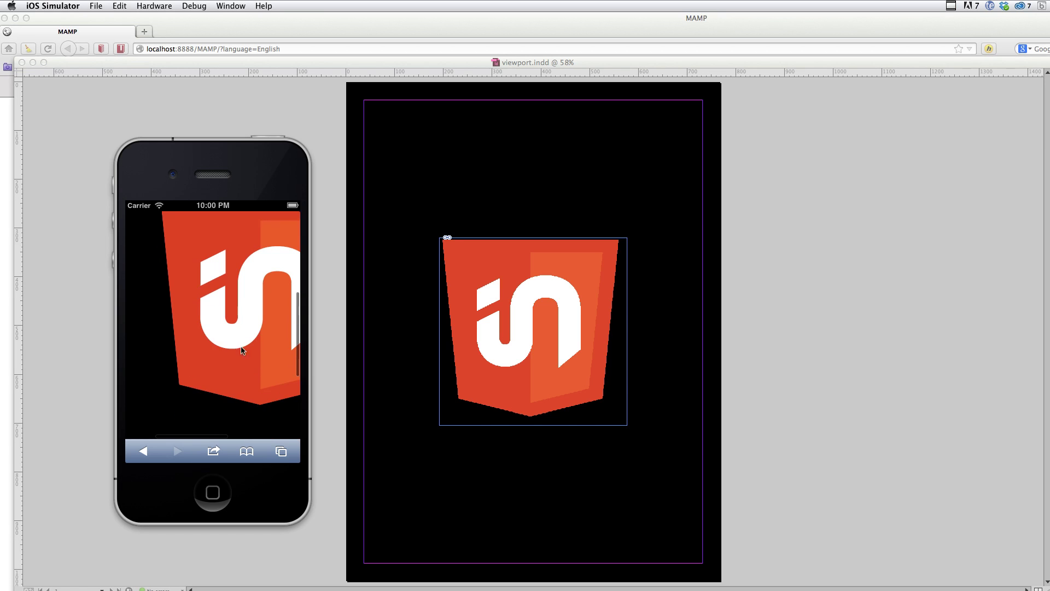
Switch the simulated device to iPad (Retina), bring its window into view, and launch Safari
left_click(93, 4)
mouse_move(174, 21)
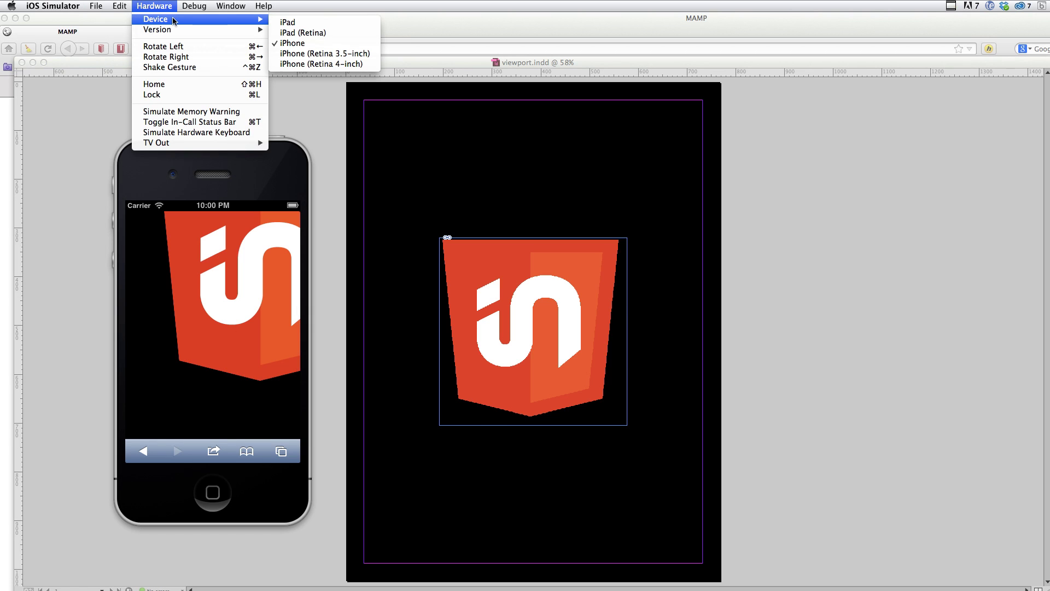
left_click(281, 31)
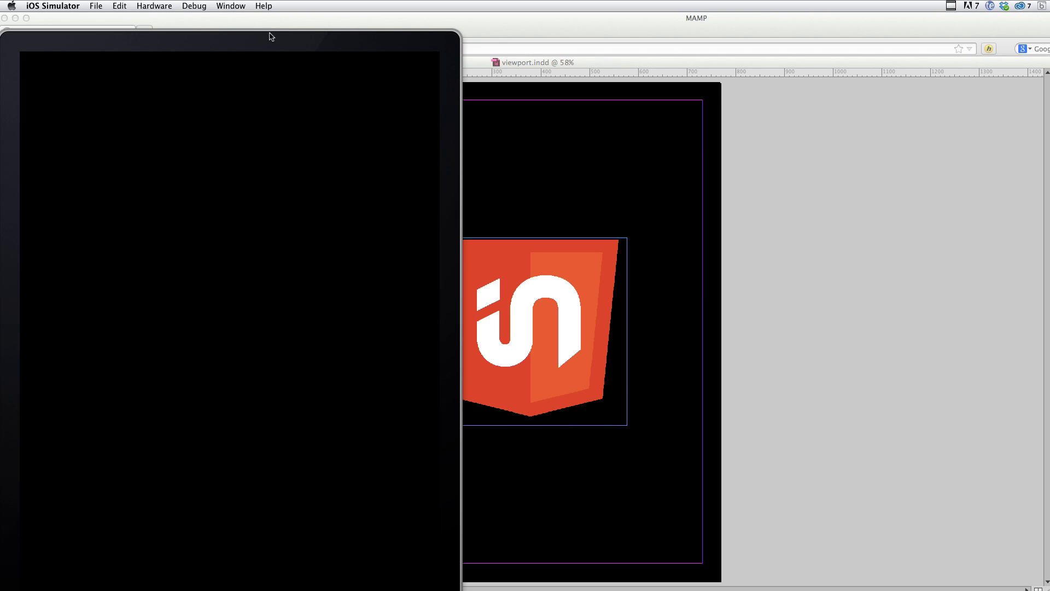
left_click_drag(270, 34, 338, 22)
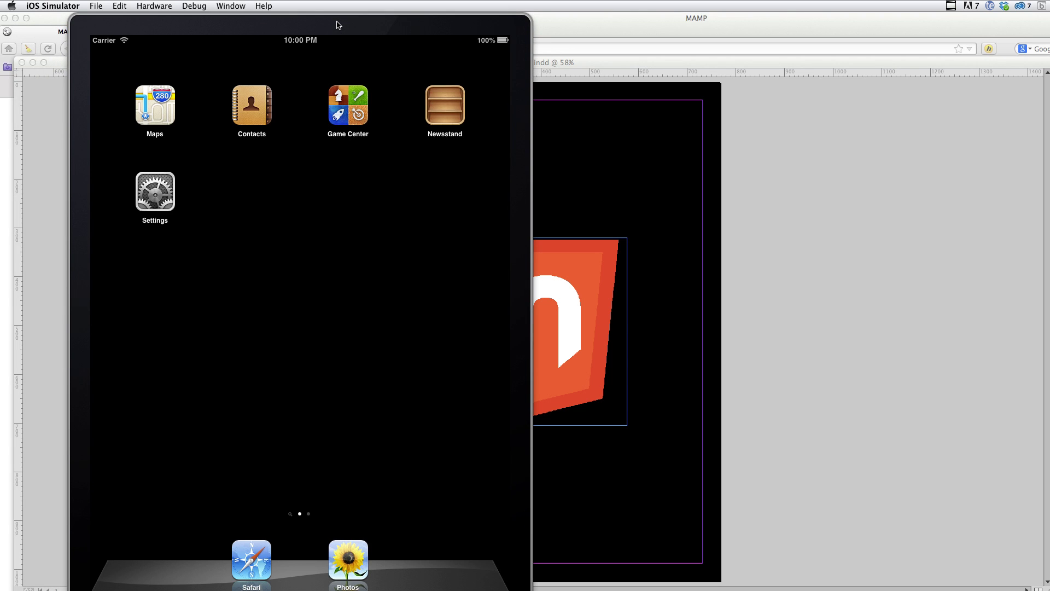
left_click(244, 548)
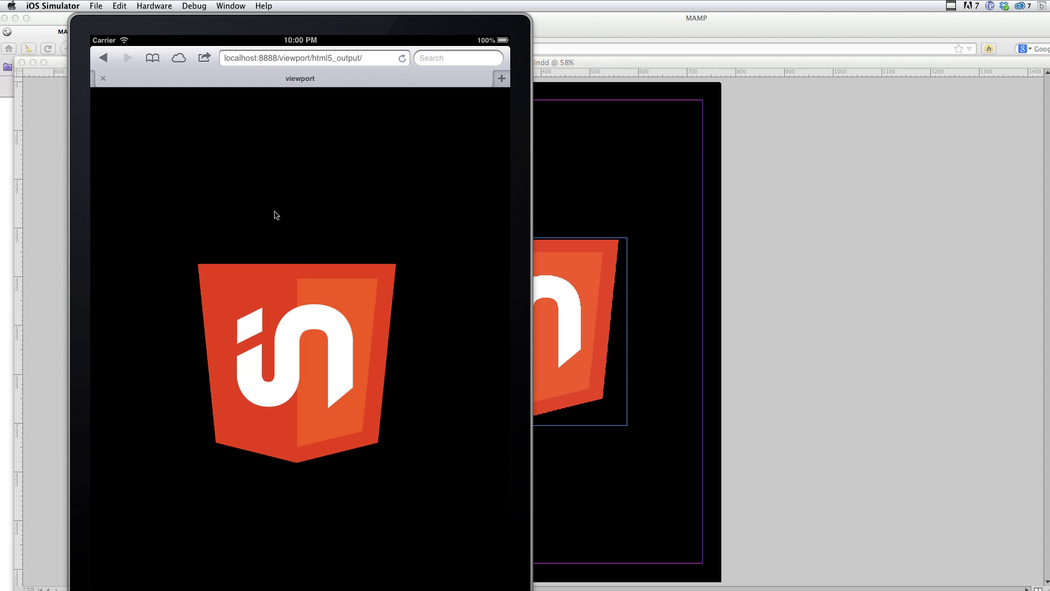
left_click_drag(392, 393, 389, 244)
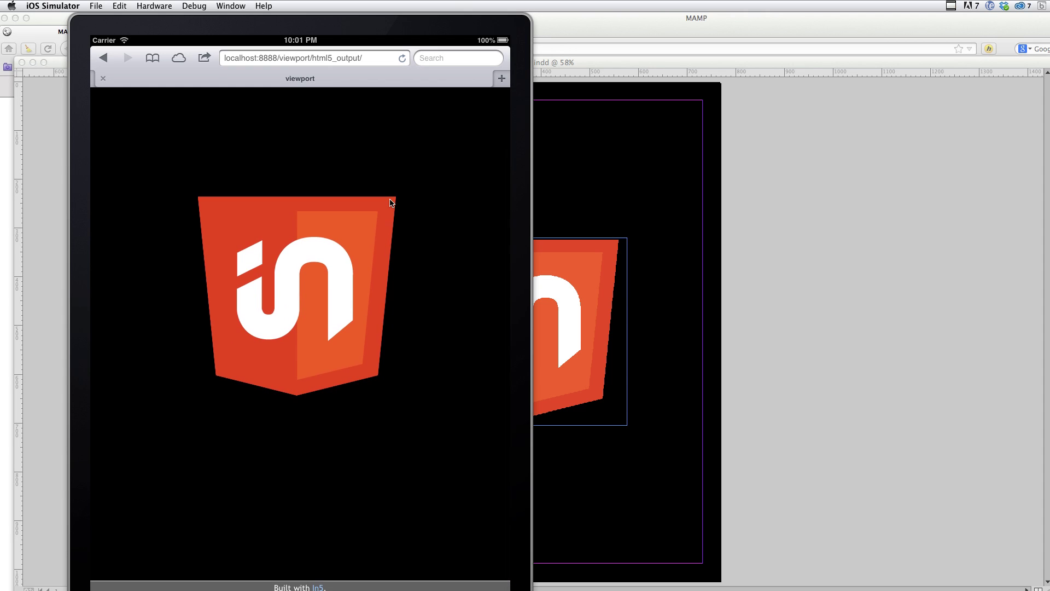
left_click_drag(406, 168, 407, 317)
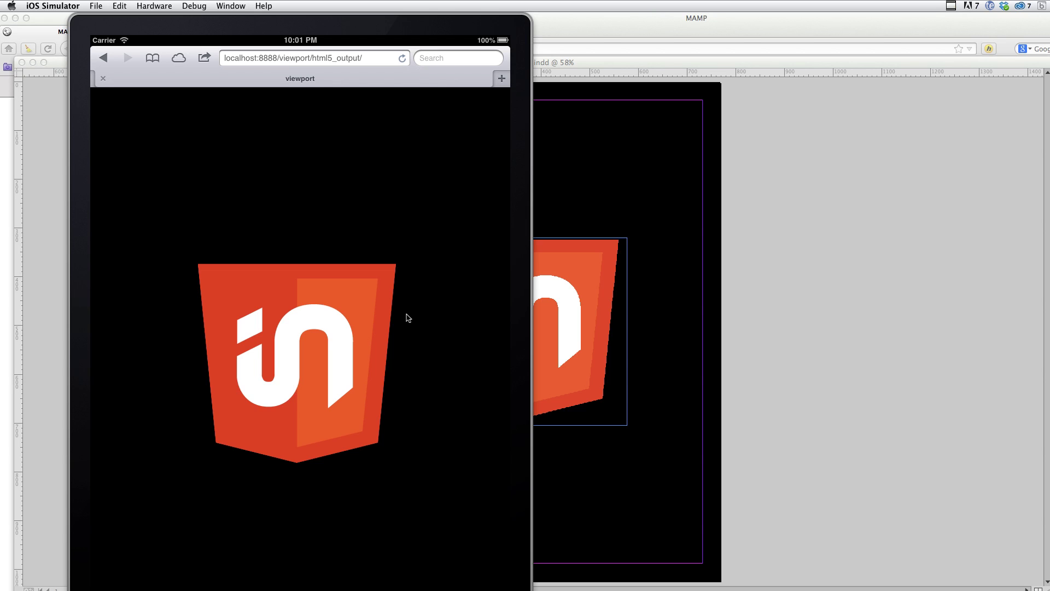